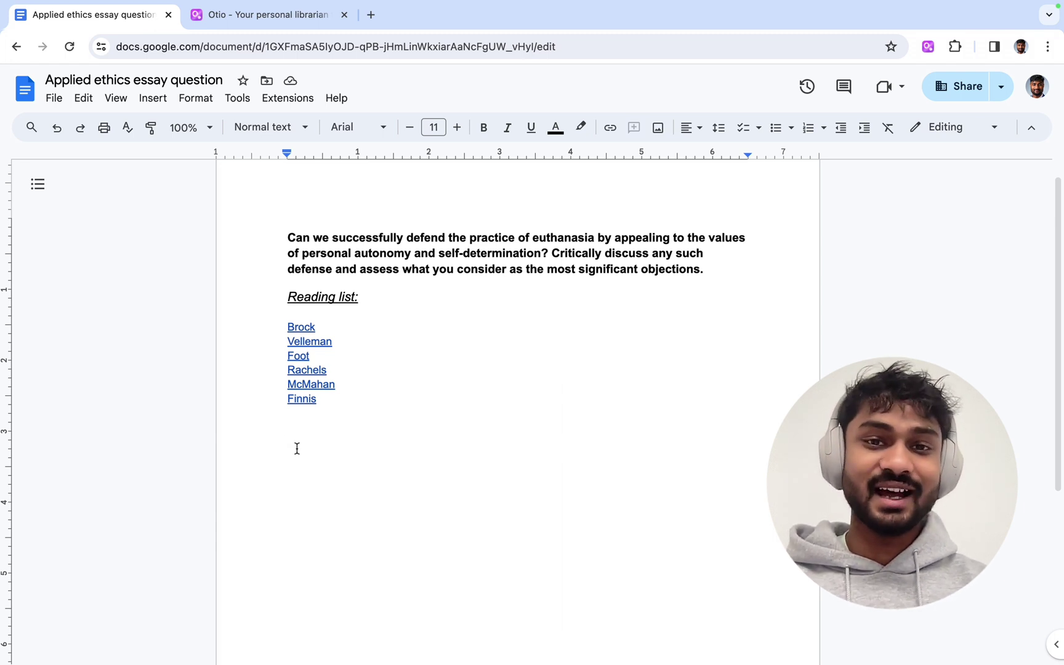
# Step: Switch from the Google Docs essay question to the Otio library of saved euthanasia sources
pyautogui.hotkey('ctrl', 'Tab')
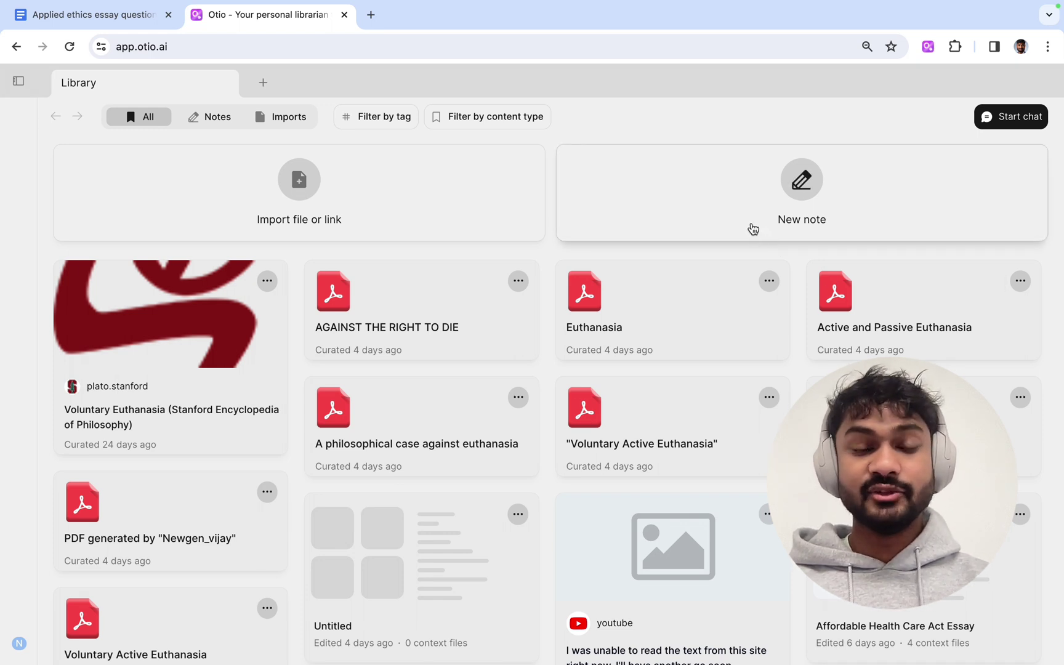
# Step: Create a new untitled note from the New note card in the Otio Library
pyautogui.click(752, 228)
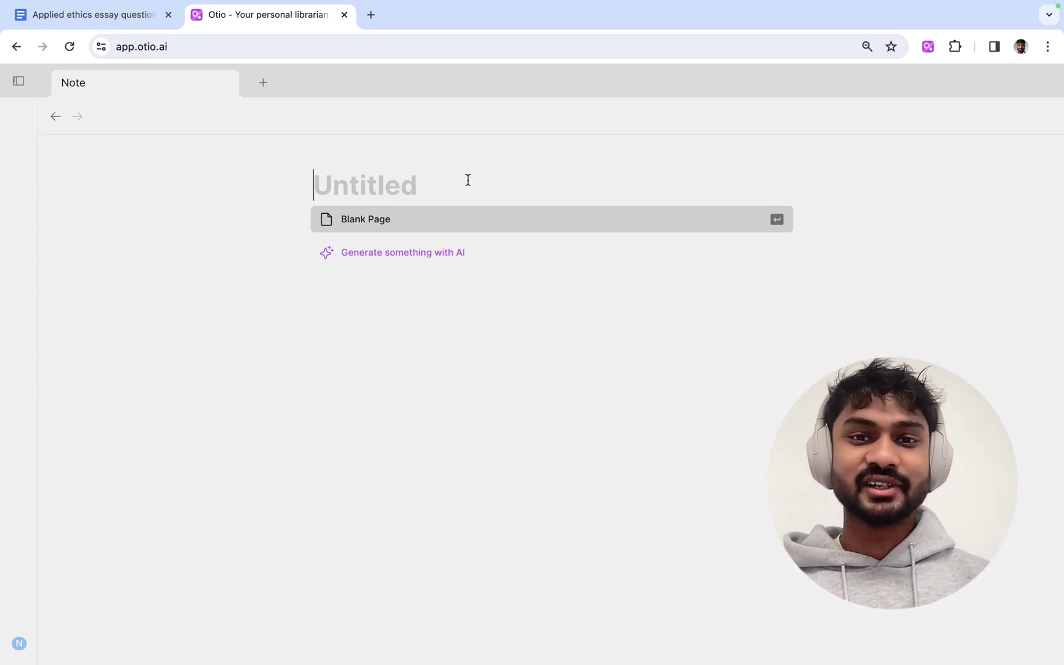
# Step: Pick the AI 'Write an outline' option, then select the essay question paragraph in Google Docs
pyautogui.click(474, 255)
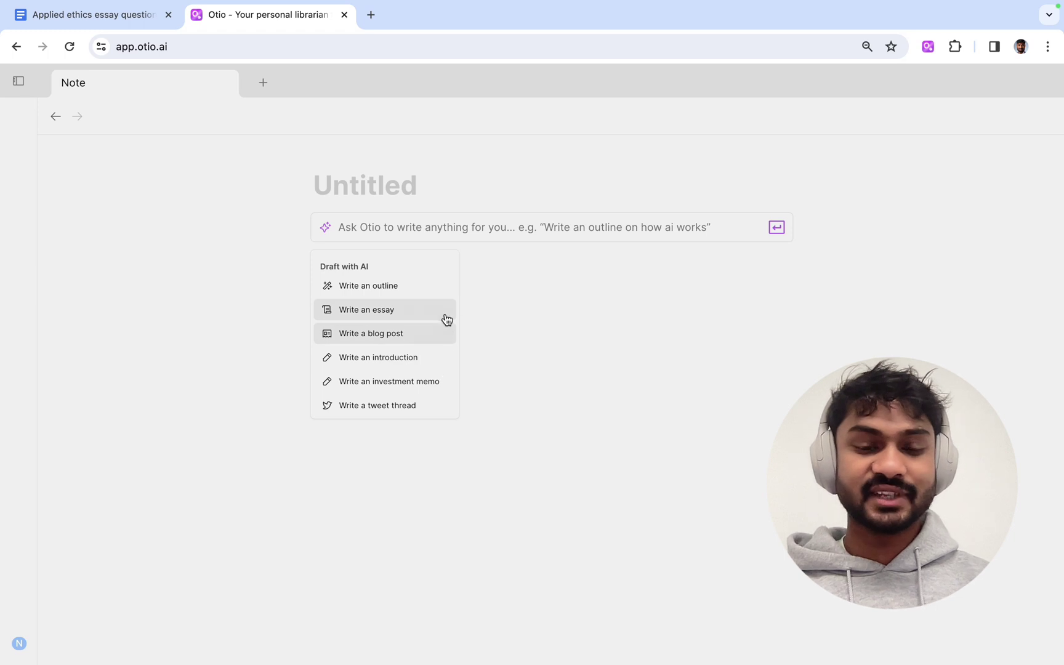
pyautogui.click(433, 283)
pyautogui.click(123, 16)
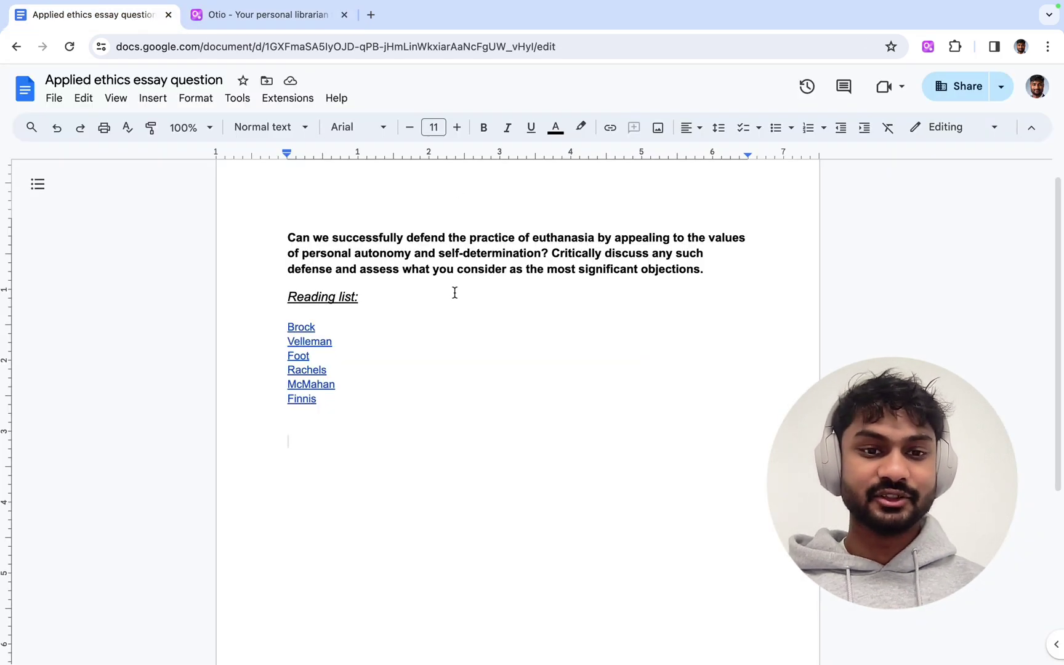
pyautogui.tripleClick(440, 262)
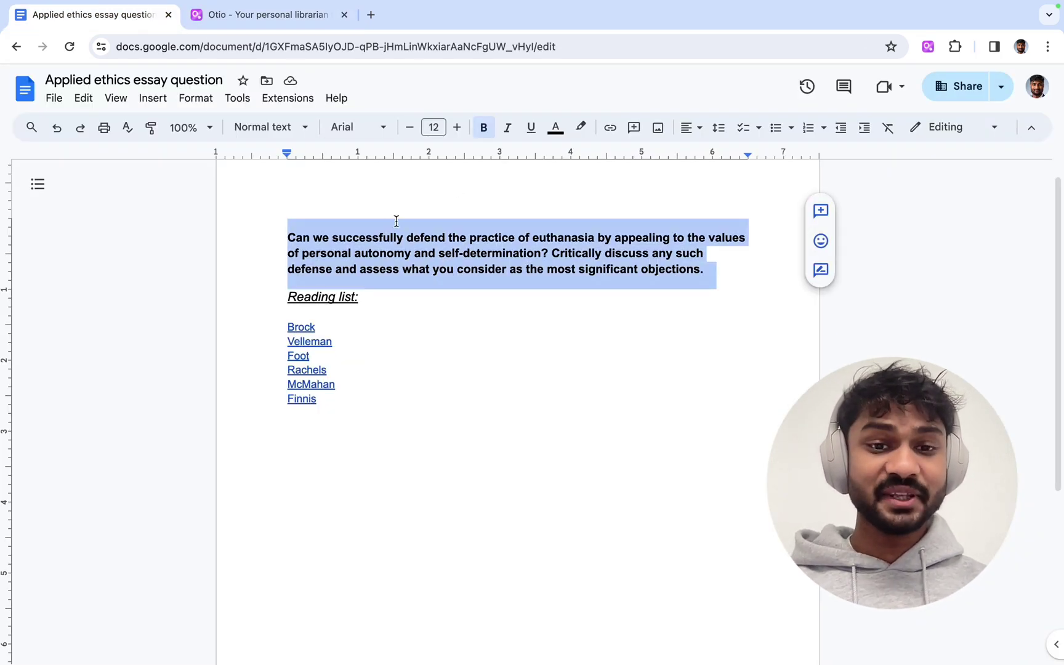
pyautogui.click(260, 15)
# Step: Paste the essay question into the outline prompt and attach four sources, including Voluntary Euthanasia and AGAINST THE RIGHT TO DIE
pyautogui.click(465, 222)
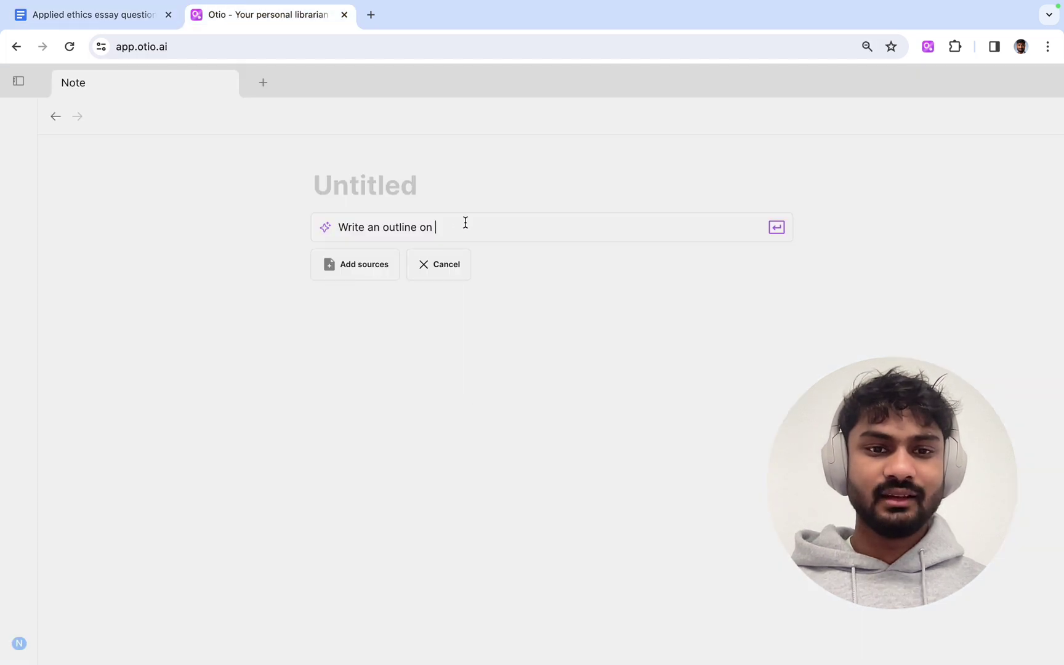
pyautogui.press('super+v')
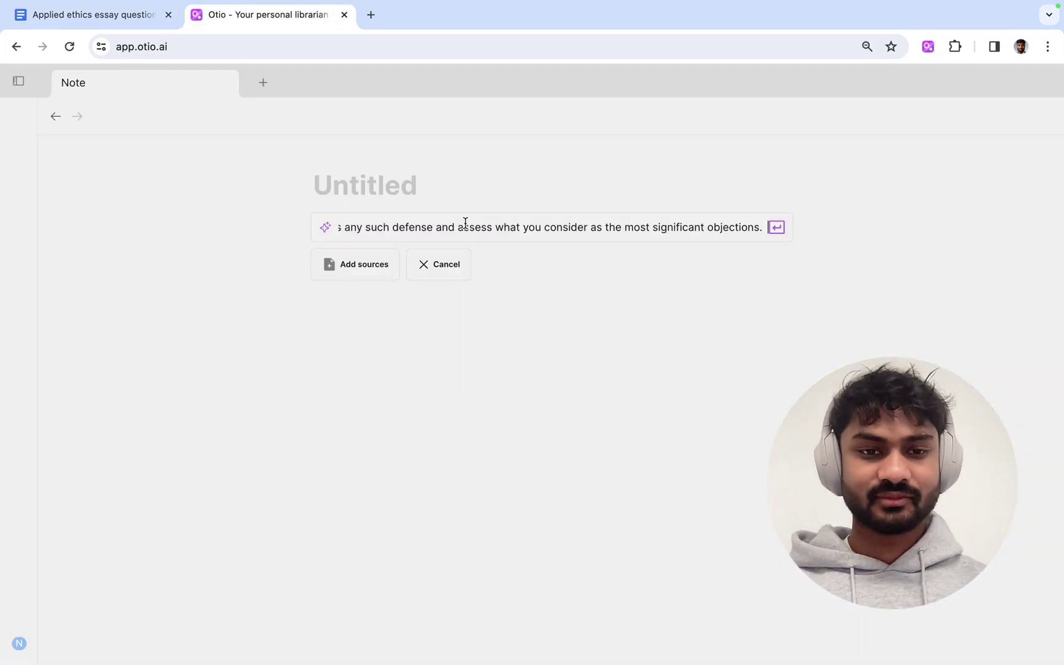
pyautogui.click(363, 273)
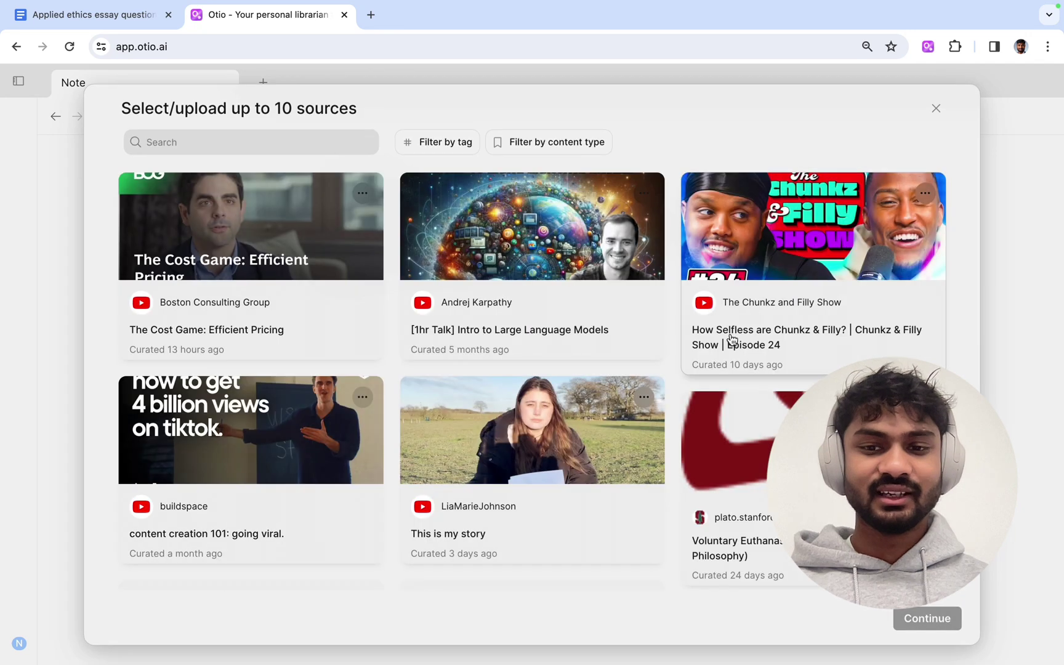
pyautogui.scroll(-3, 732, 340)
pyautogui.click(731, 340)
pyautogui.click(615, 446)
pyautogui.click(257, 457)
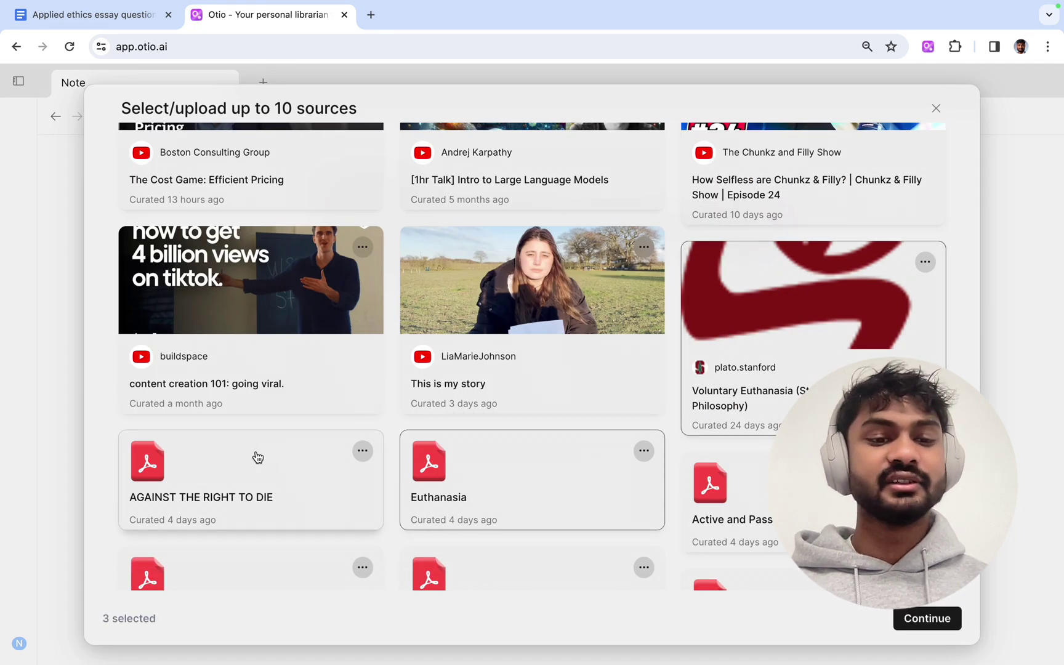
pyautogui.click(732, 457)
# Step: Add 'A philosophical case against euthanasia' and 'Voluntary Active Euthanasia', confirm six sources, and title the note 'Euthanasia Essay'
pyautogui.scroll(-3, 731, 452)
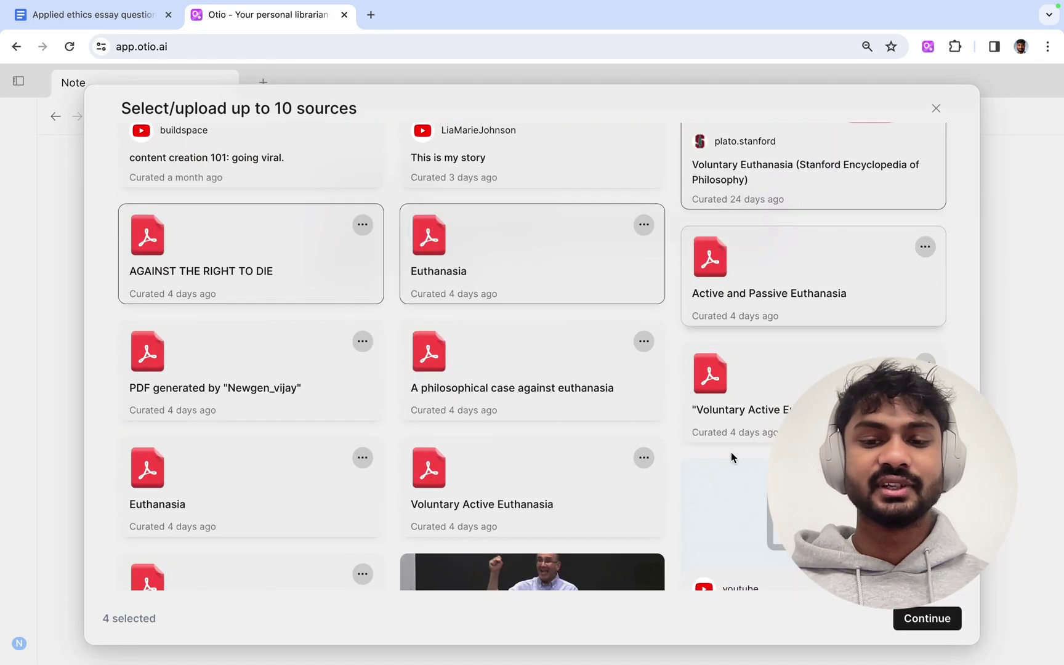
pyautogui.click(470, 378)
pyautogui.click(737, 376)
pyautogui.scroll(-1, 668, 454)
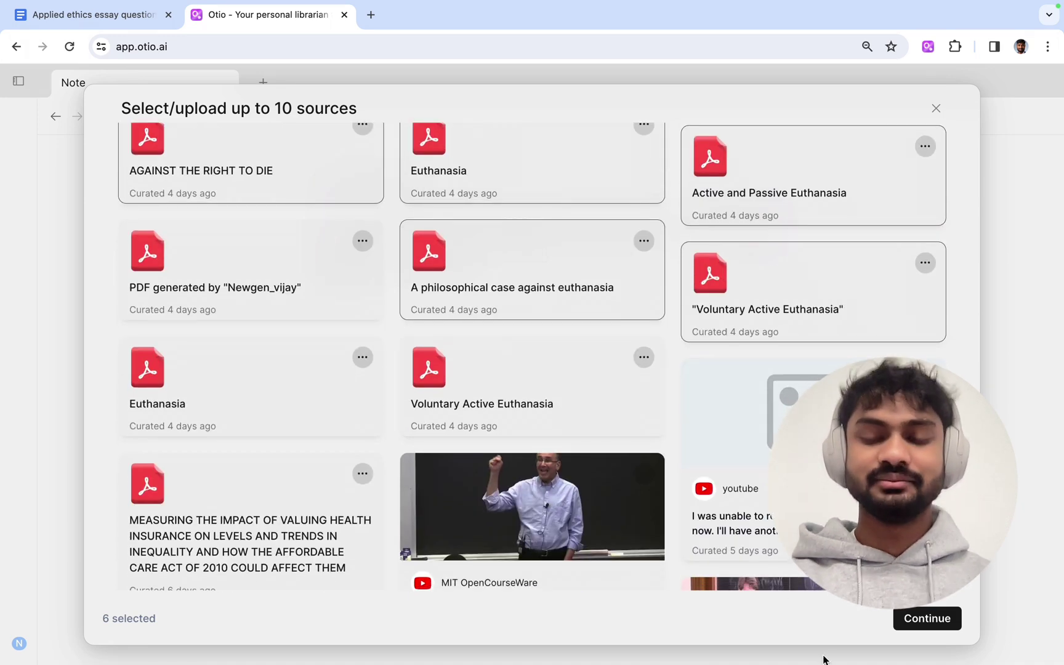
pyautogui.click(951, 615)
pyautogui.write('Euthanasia Essay')
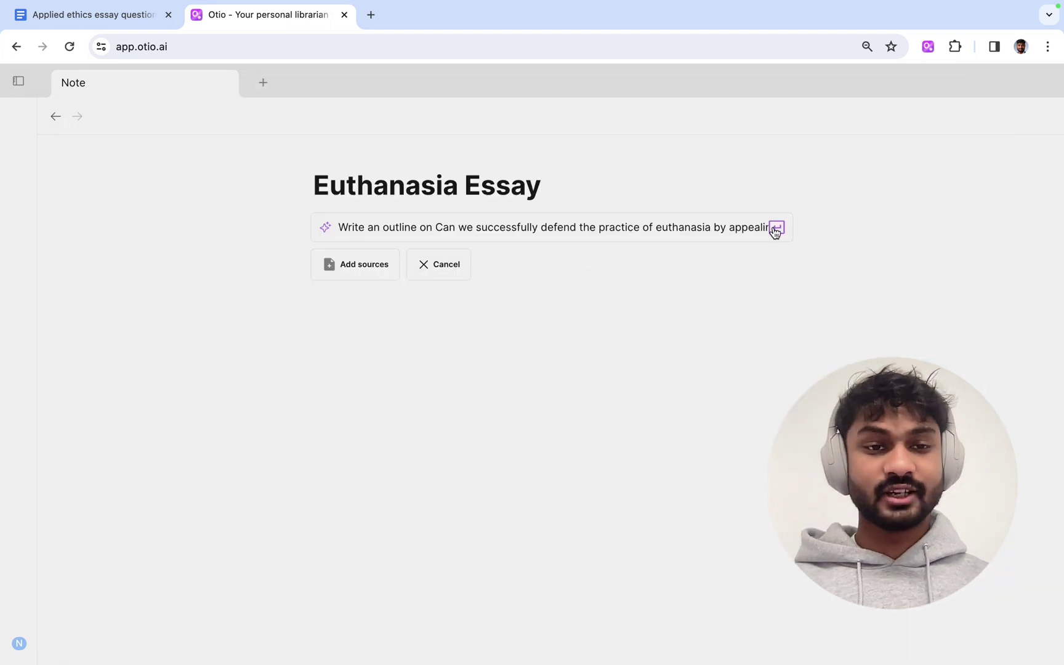
# Step: Submit the outline request and scroll through the generated Introduction, autonomy and Objections sections
pyautogui.click(777, 228)
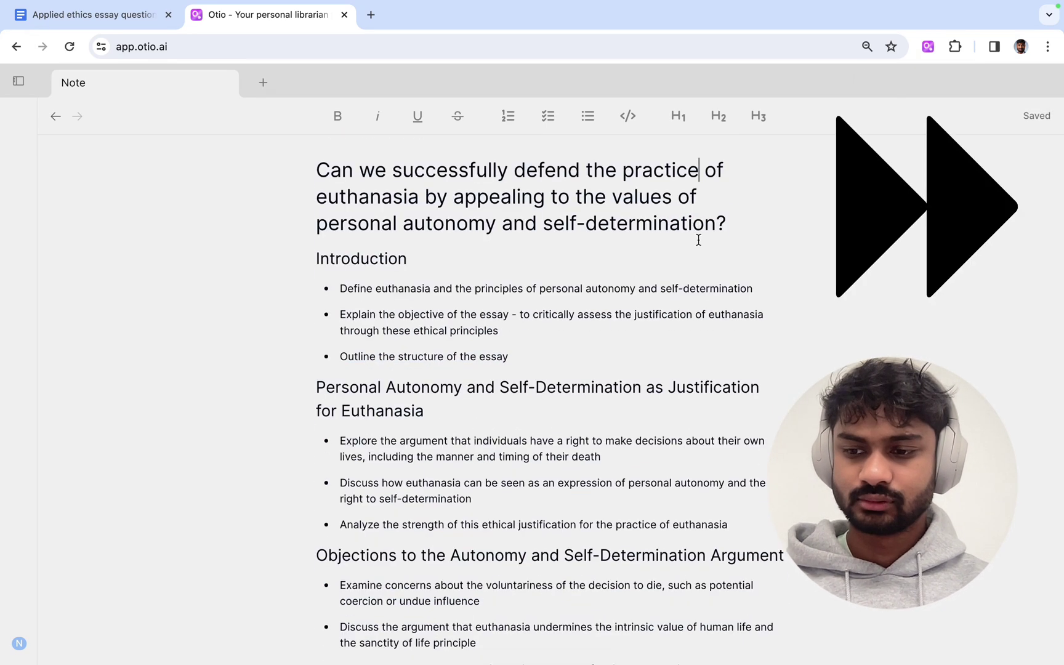
pyautogui.scroll(2, 696, 238)
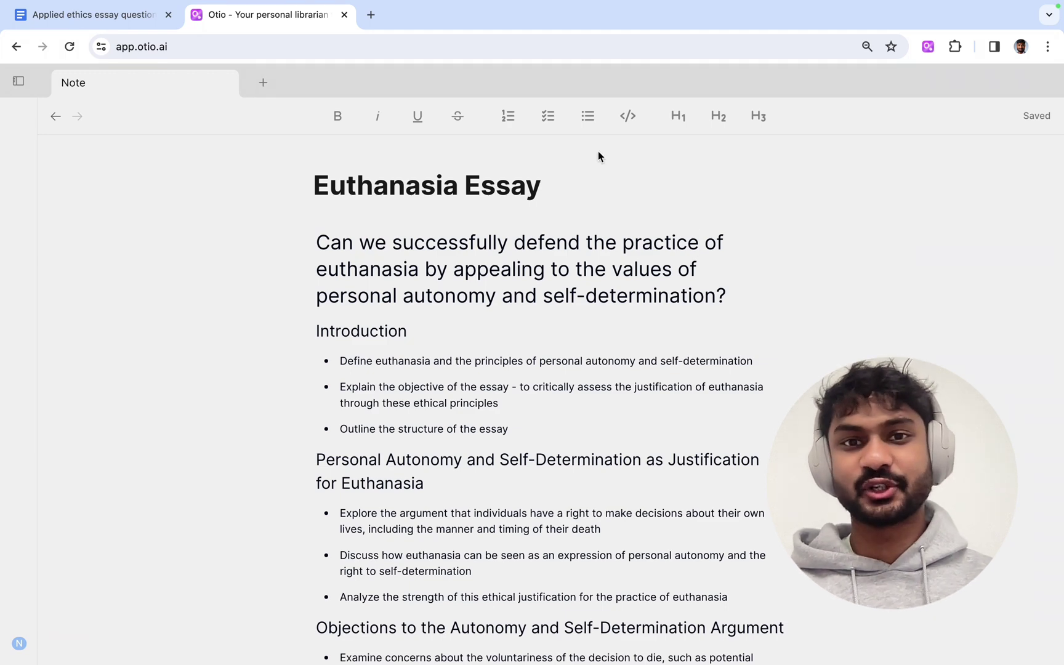
pyautogui.scroll(-2, 598, 152)
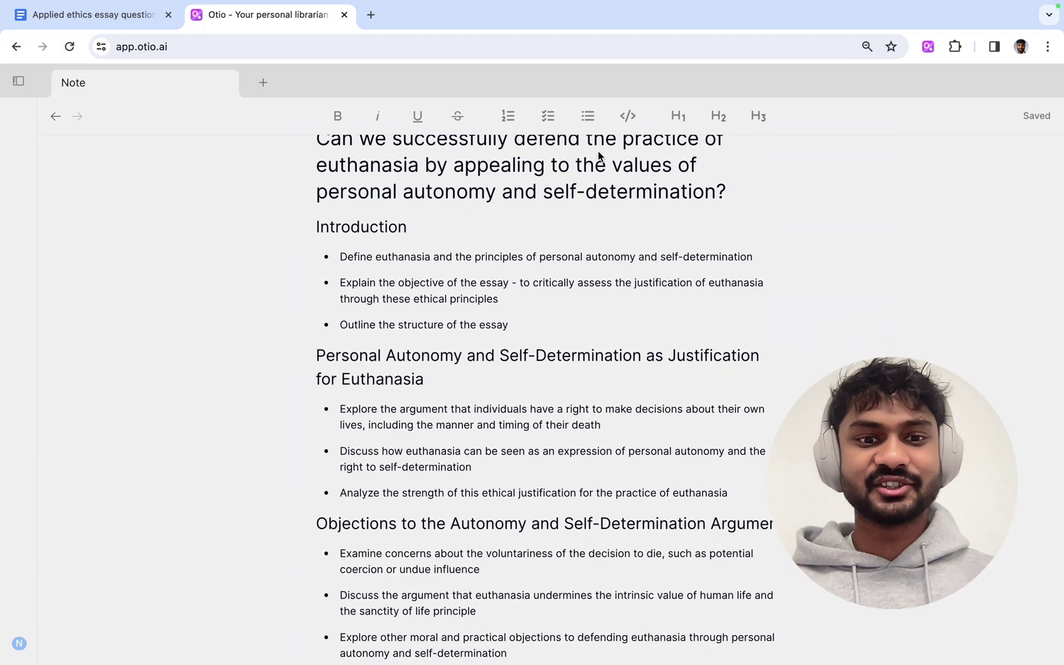
pyautogui.scroll(-1, 598, 154)
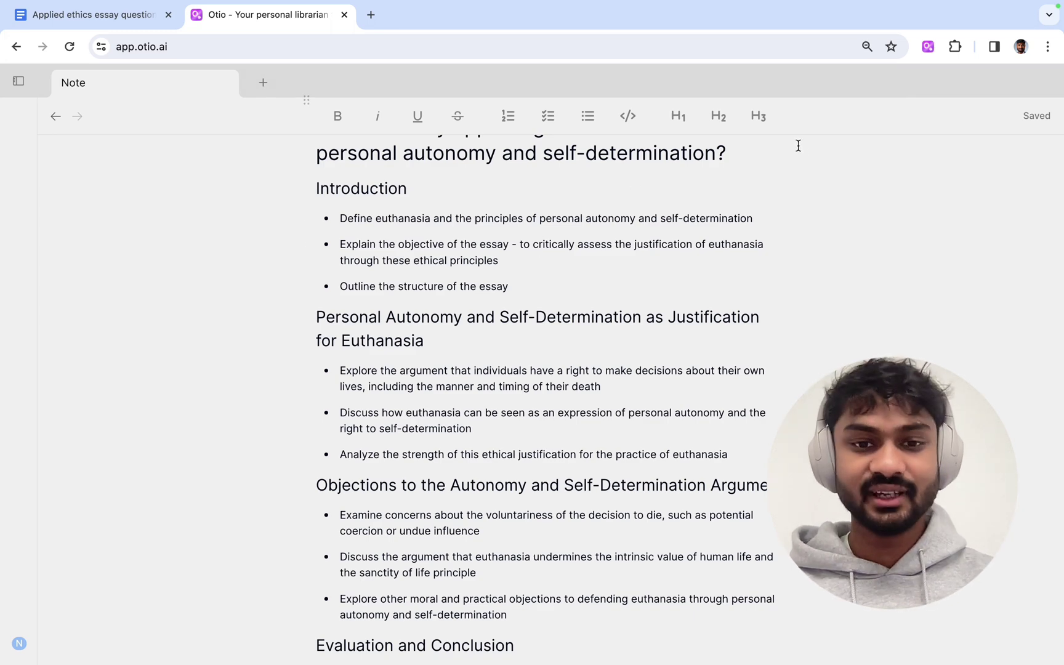
pyautogui.scroll(1, 748, 202)
# Step: Try adding an indented bullet under the first Introduction bullet, then remove it again
pyautogui.click(754, 258)
pyautogui.press('Return')
pyautogui.write('S')
pyautogui.press('BackSpace')
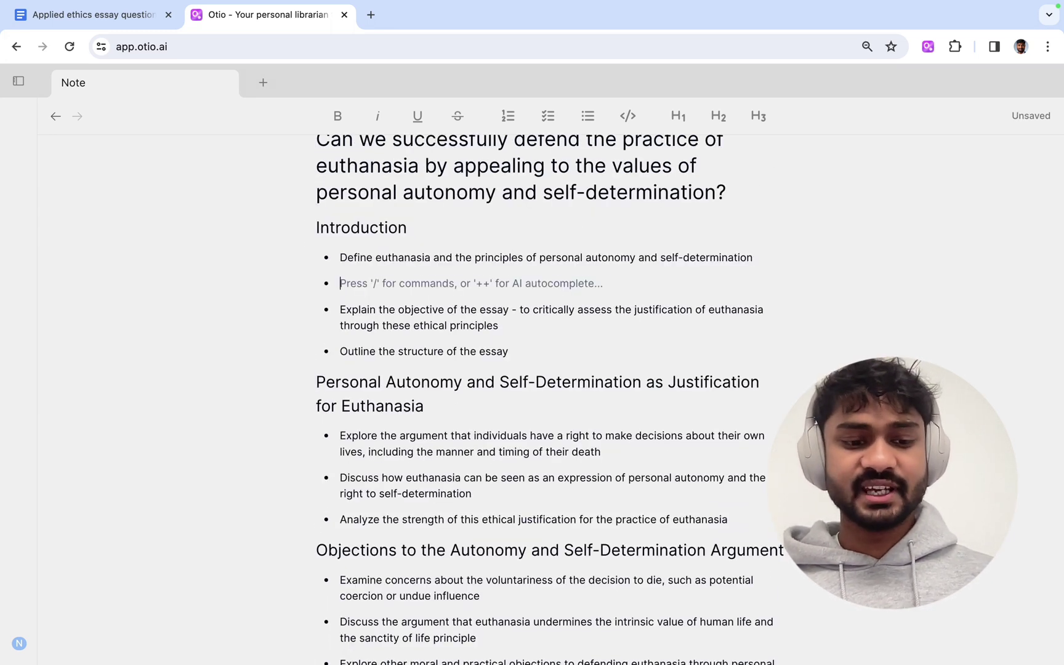
pyautogui.press('Tab')
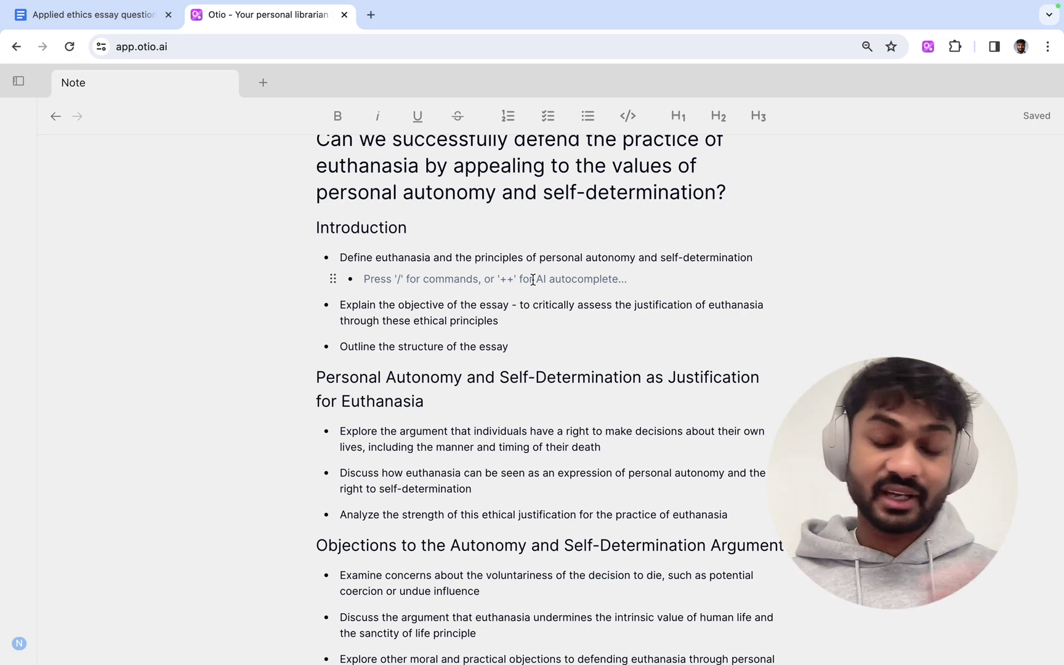
pyautogui.press('BackSpace')
pyautogui.press('BackSpace')
# Step: Ask AI Edit to 'expand on the definition of Euthanasia' for the first Introduction bullet
pyautogui.doubleClick(400, 259)
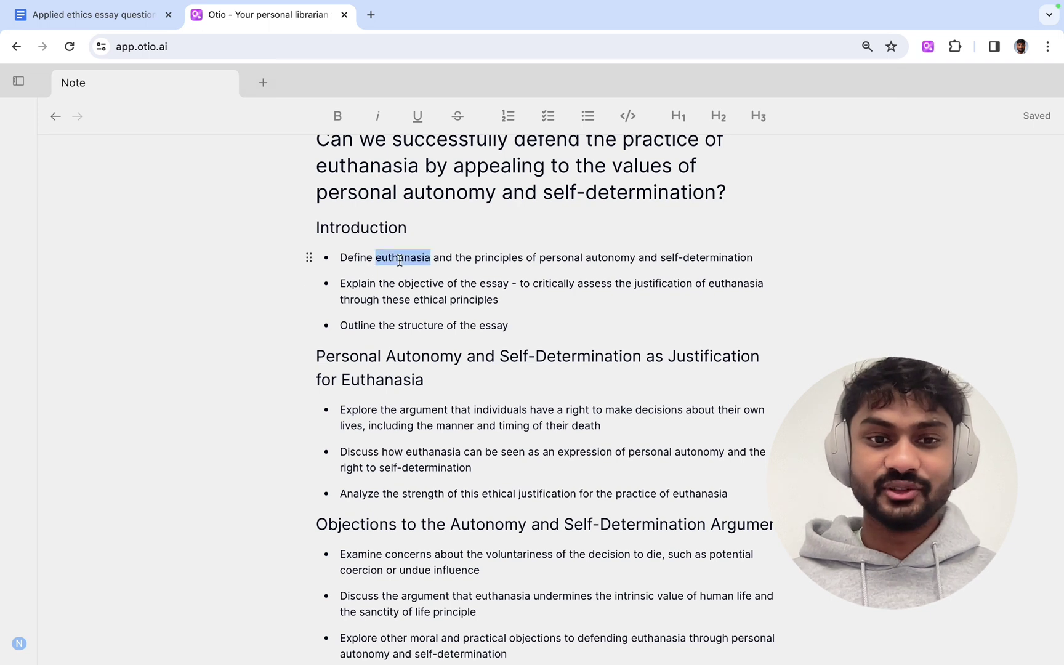
pyautogui.tripleClick(400, 258)
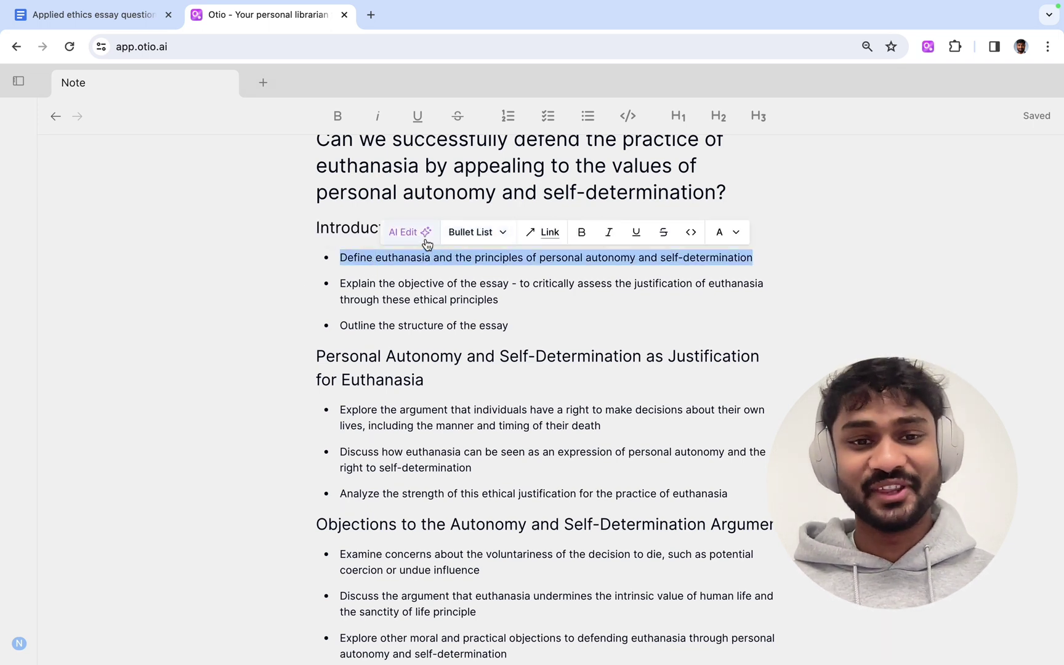
pyautogui.click(425, 237)
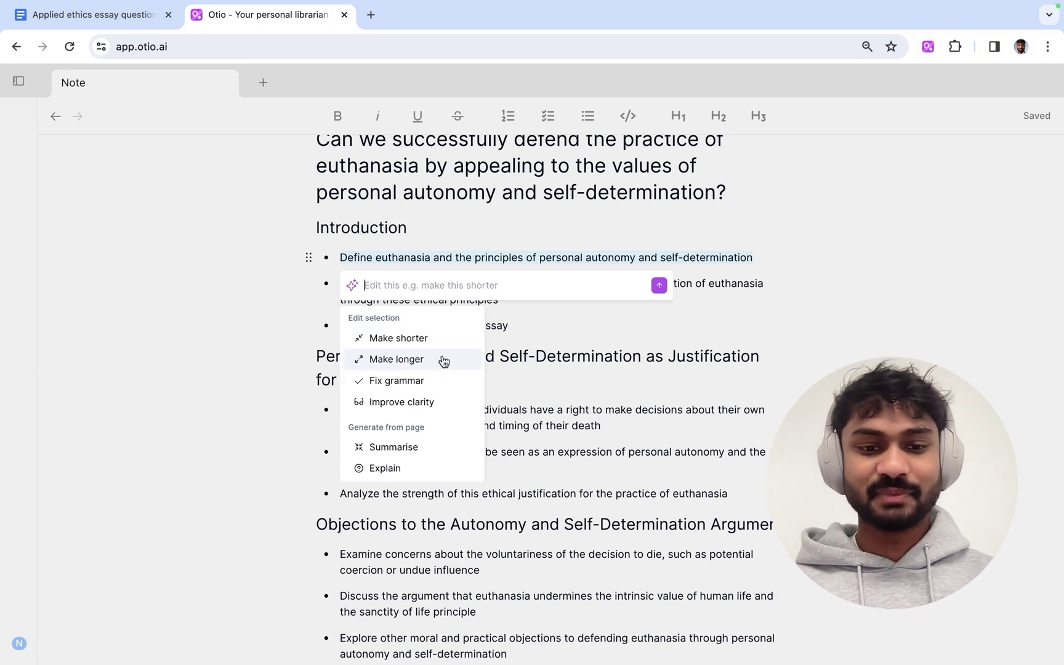
pyautogui.write('exp')
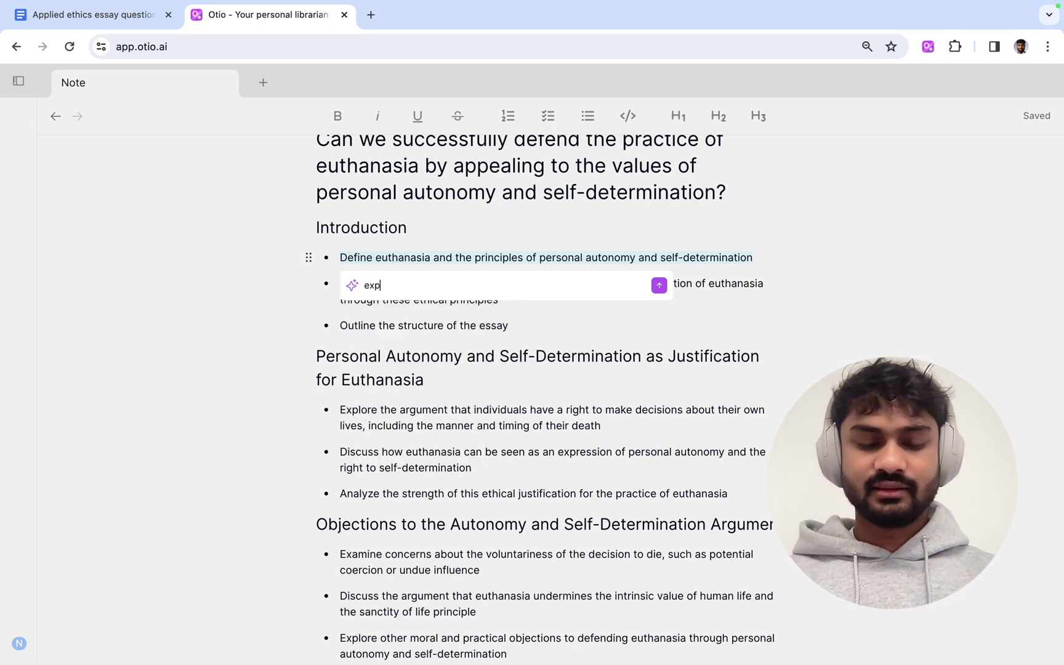
pyautogui.write('and on the def')
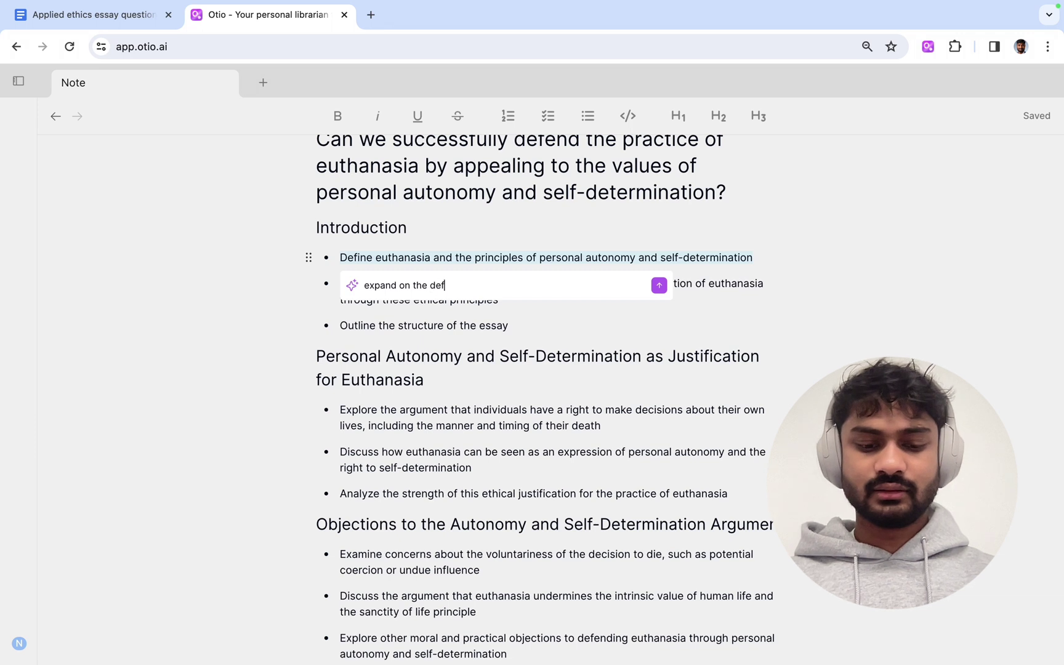
pyautogui.write('inition o')
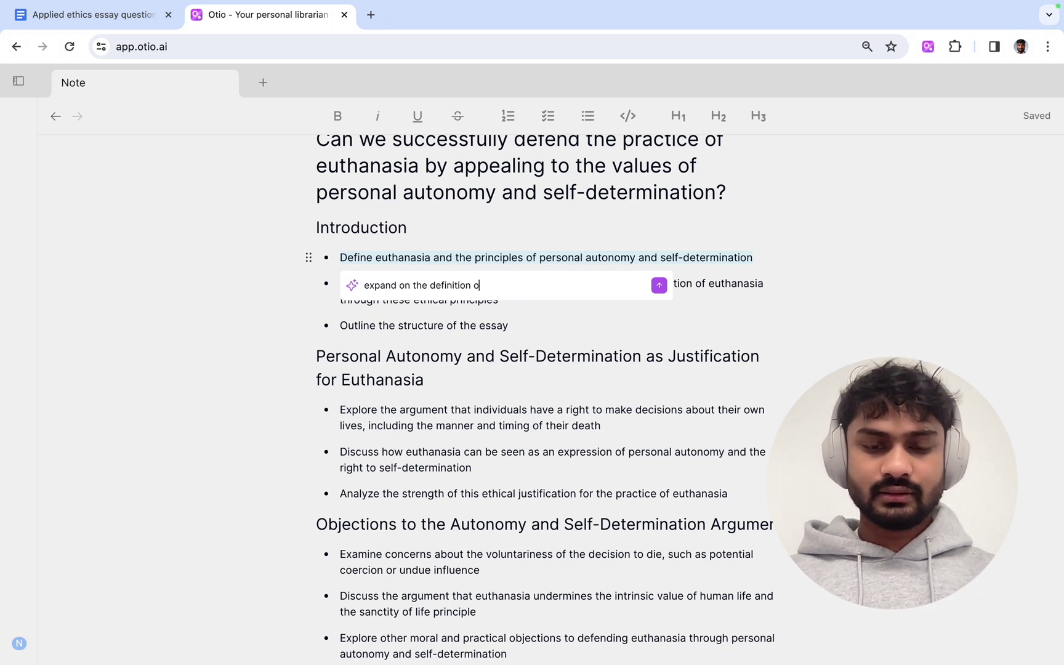
pyautogui.write('f Euthanasia')
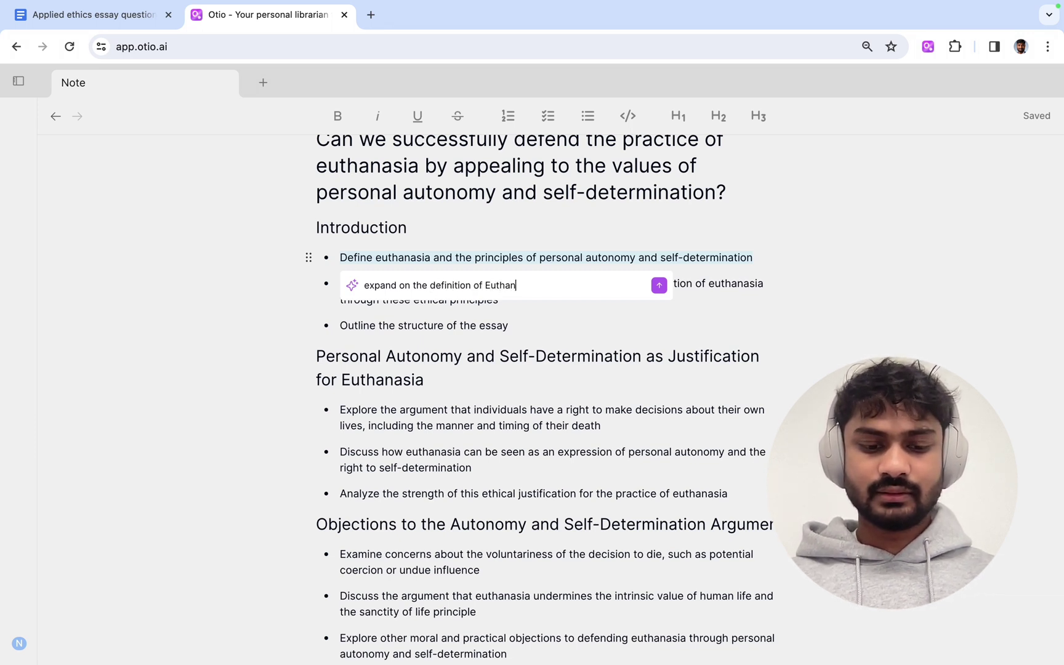
pyautogui.click(659, 286)
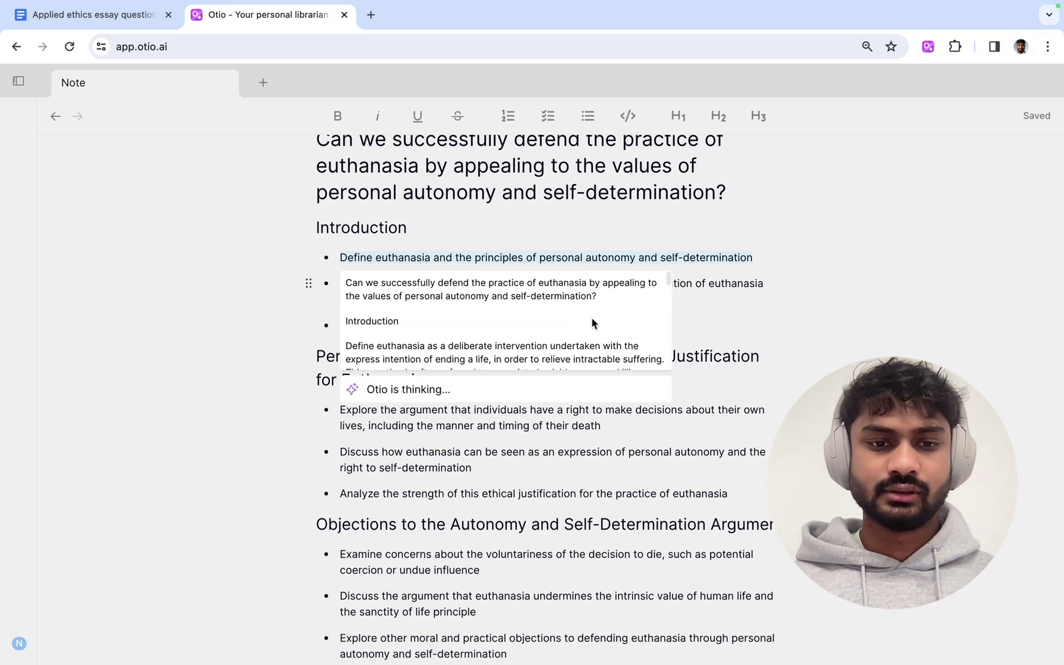
pyautogui.scroll(-10, 586, 319)
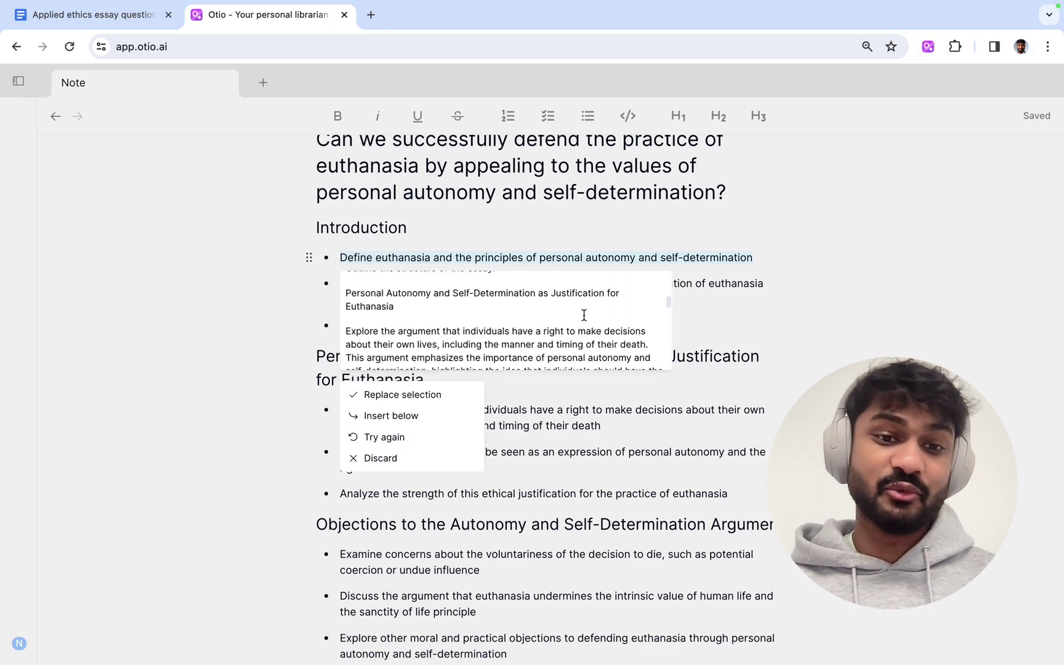
pyautogui.scroll(6, 582, 322)
# Step: Discard the AI rewrite, review the outline, and bold the bullet stating the essay's objective
pyautogui.press('Escape')
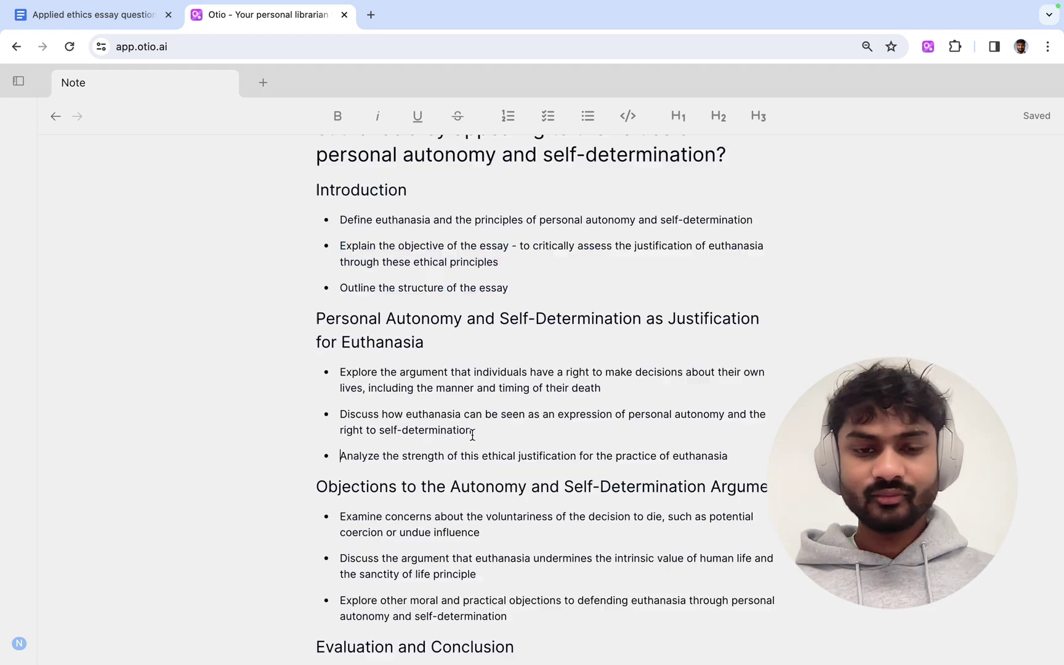
pyautogui.scroll(4, 472, 435)
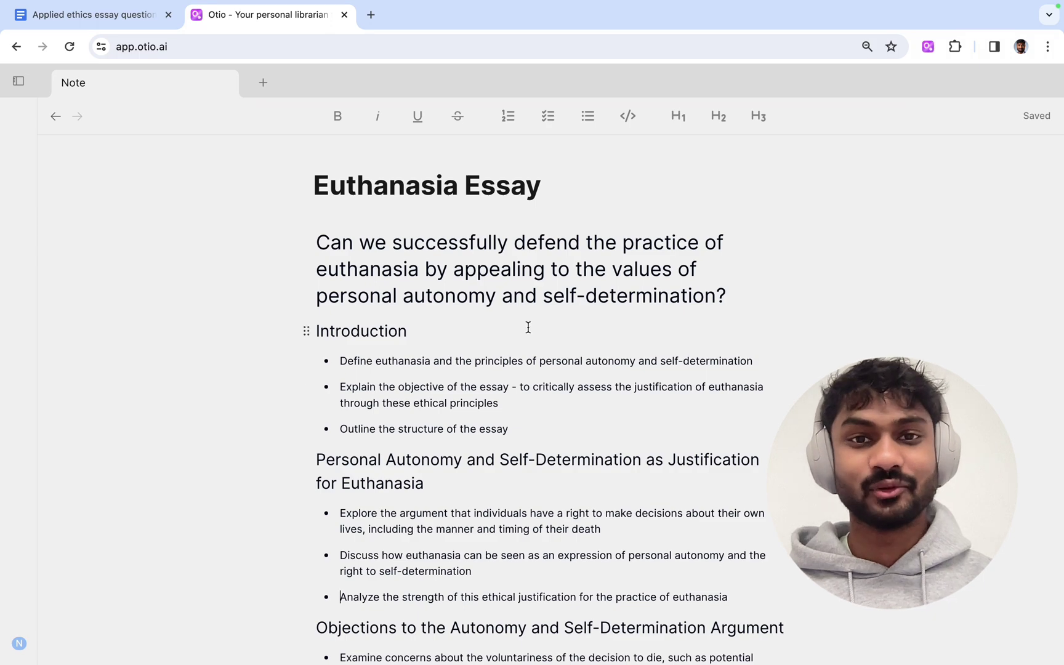
pyautogui.scroll(-5, 401, 314)
pyautogui.scroll(2, 379, 295)
pyautogui.scroll(-5, 380, 296)
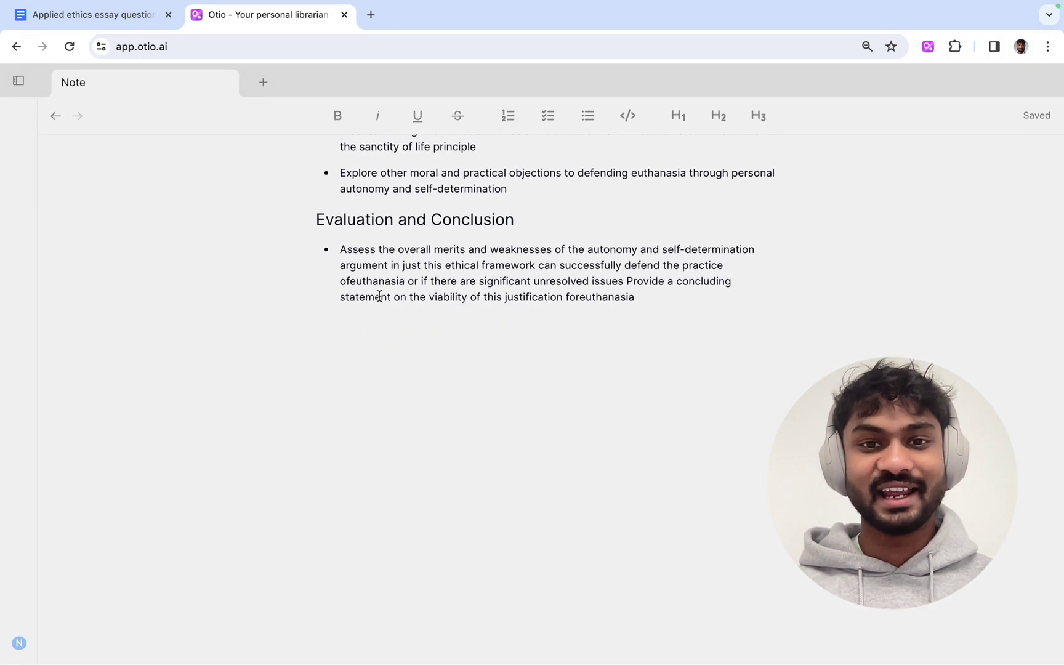
pyautogui.scroll(8, 380, 300)
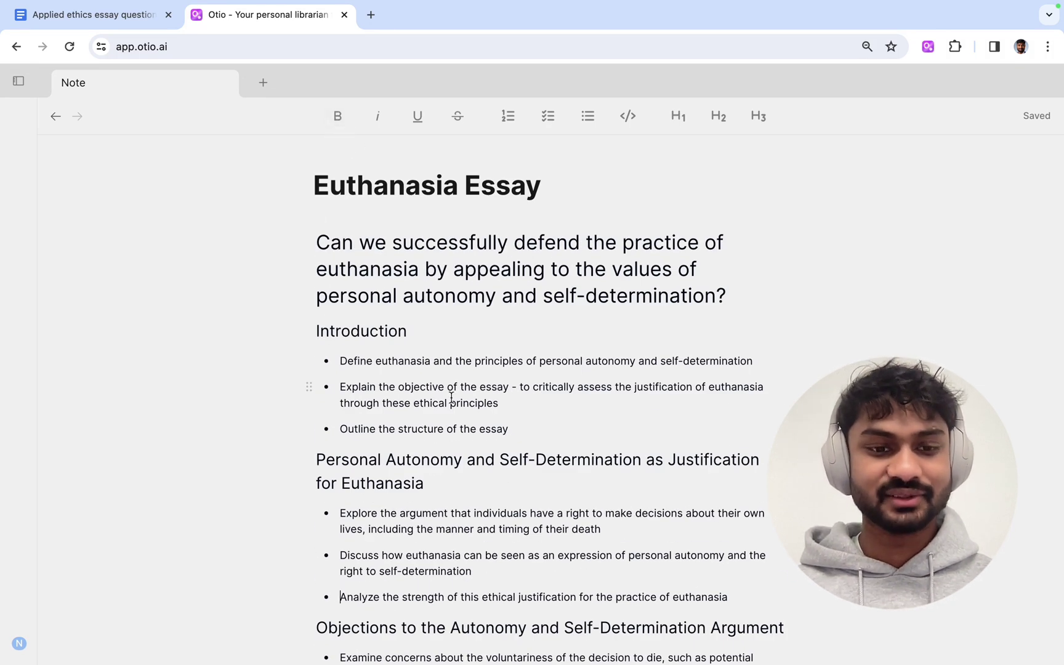
pyautogui.scroll(-3, 431, 358)
pyautogui.tripleClick(399, 293)
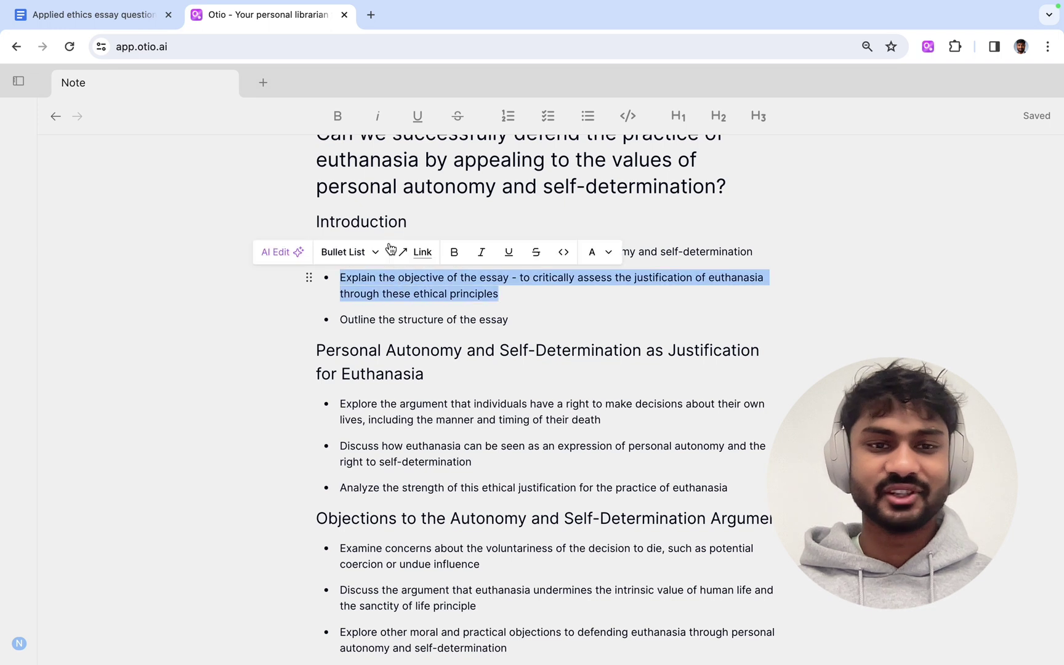
pyautogui.click(336, 117)
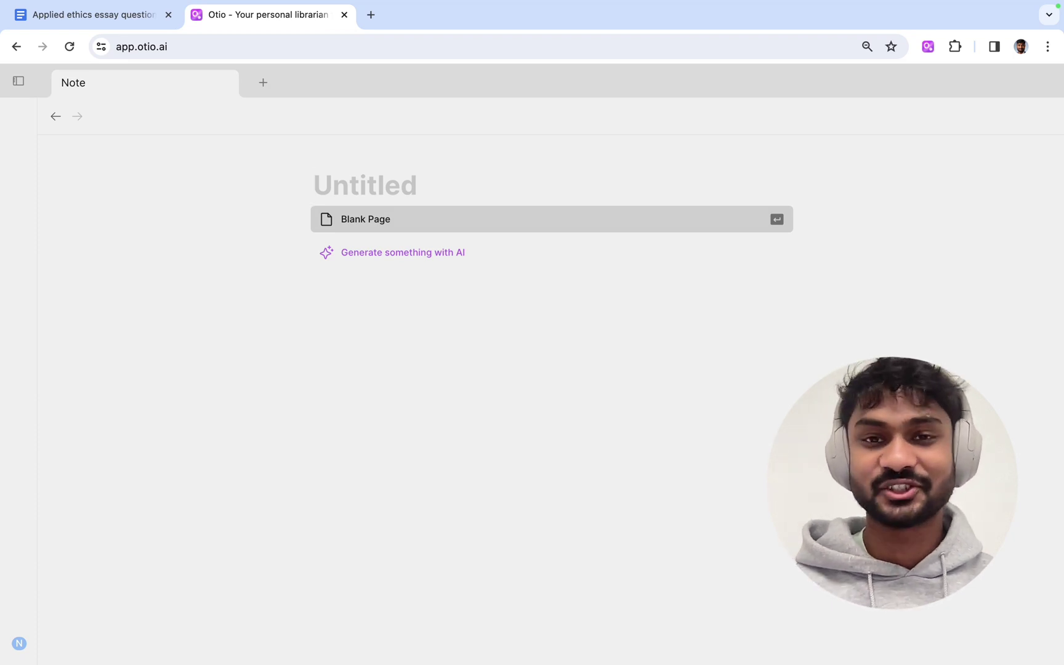
# Step: Request an AI 'Write an essay' on the pasted question, titling the note 'Euthanasia Essay Full Draft'
pyautogui.hotkey('ctrl', 'shift', 'Tab')
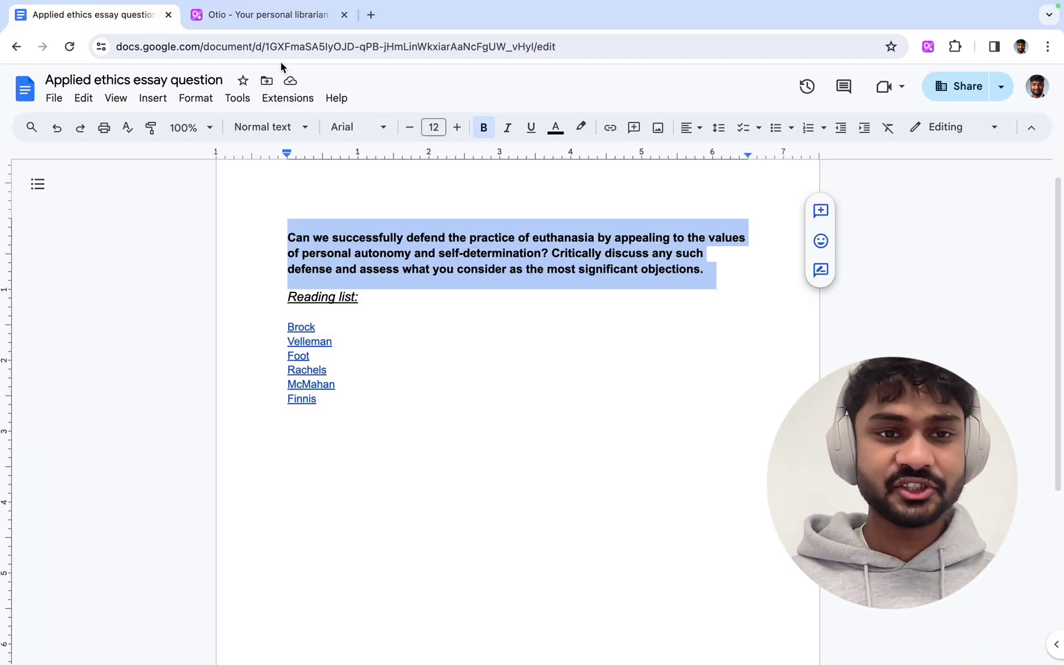
pyautogui.click(251, 22)
pyautogui.click(424, 253)
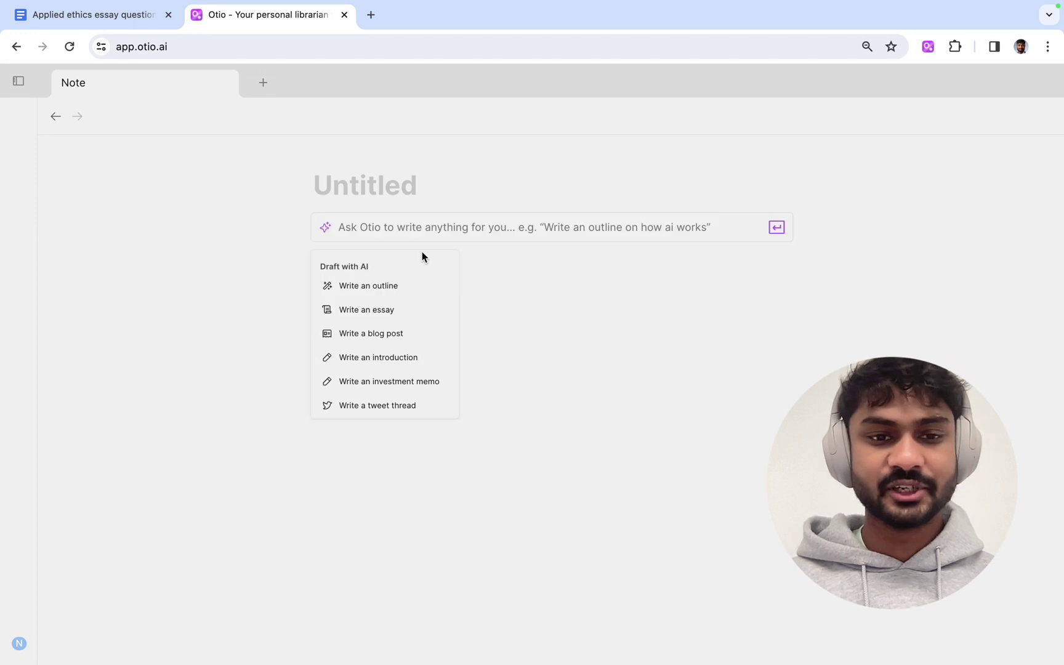
pyautogui.click(399, 311)
pyautogui.hotkey('ctrl', 'v')
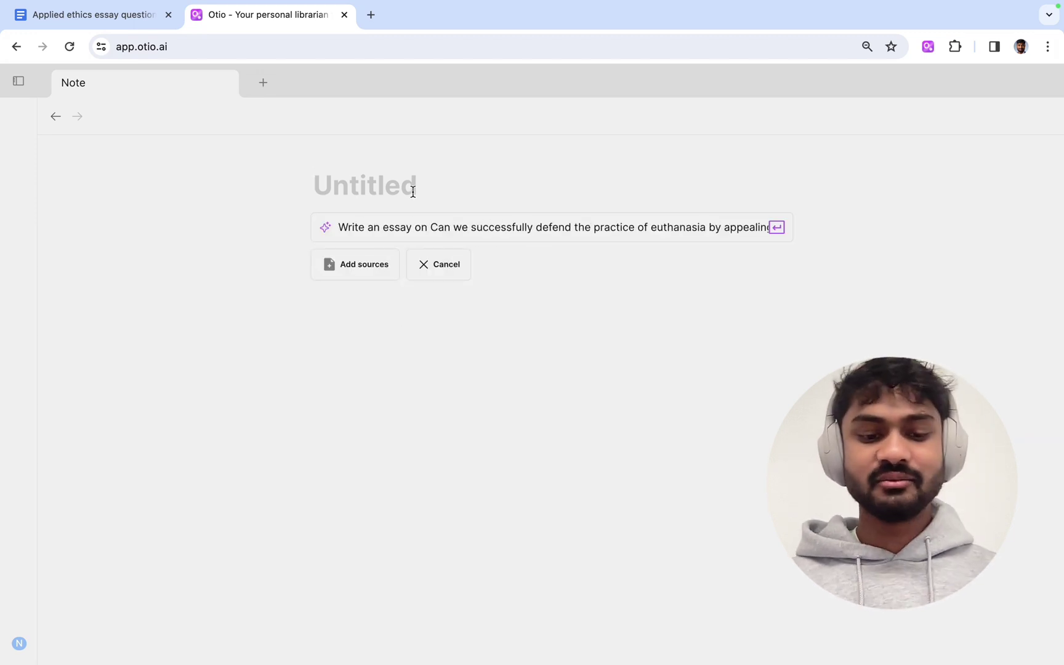
pyautogui.click(413, 192)
pyautogui.write('Euthanasia Essay Full Draft')
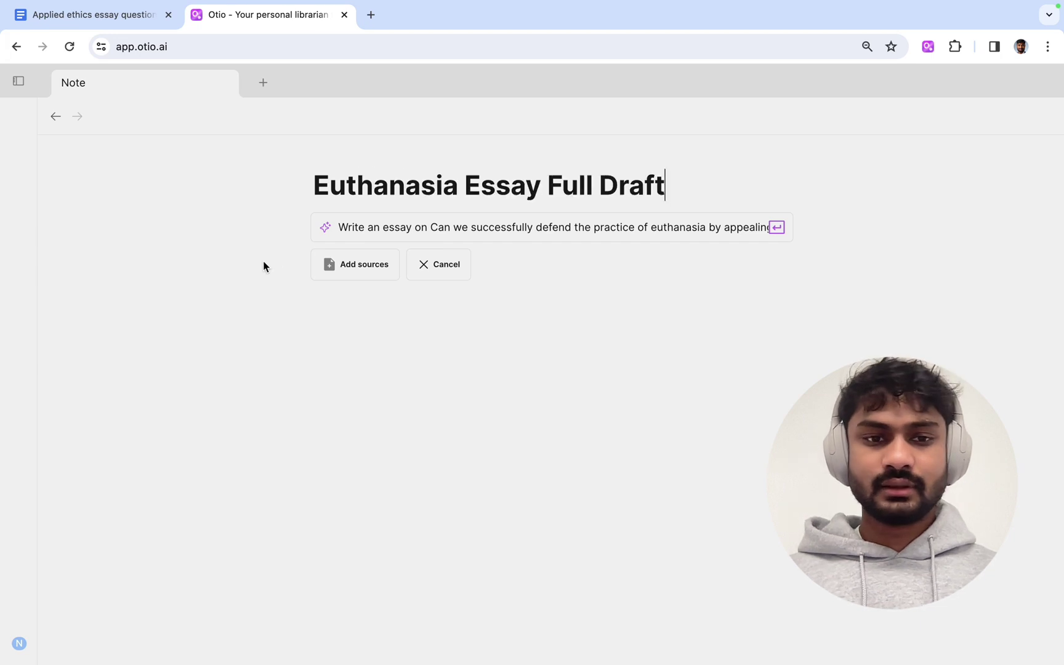
# Step: Attach the six euthanasia sources, from the Stanford Voluntary Euthanasia entry to Voluntary Active Euthanasia, and submit
pyautogui.click(358, 265)
pyautogui.scroll(-3, 616, 432)
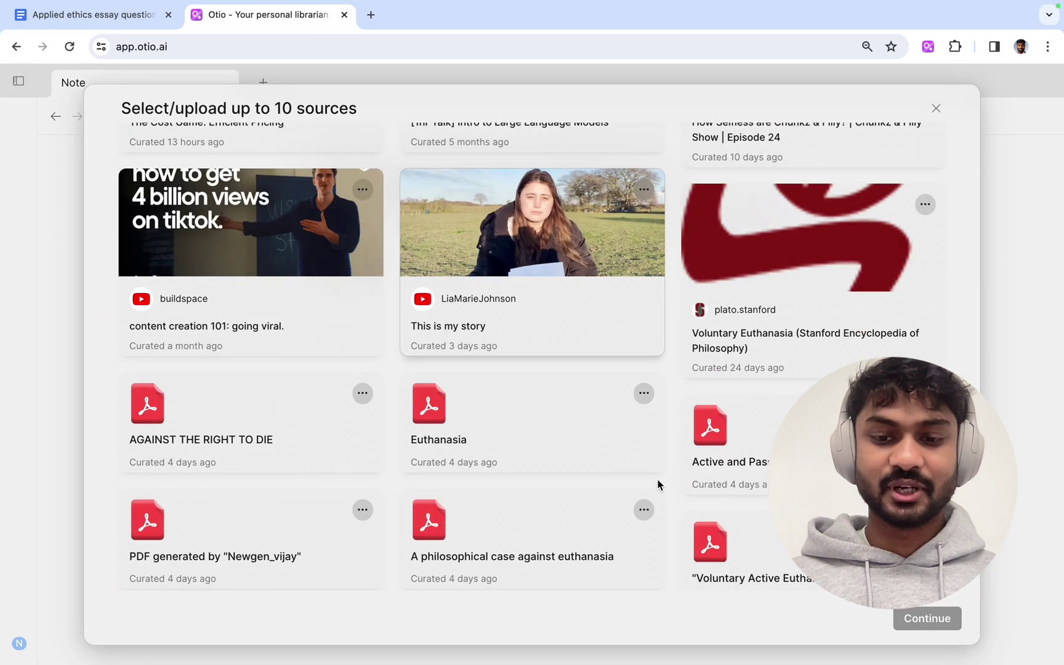
pyautogui.click(743, 333)
pyautogui.click(727, 444)
pyautogui.click(525, 452)
pyautogui.click(236, 423)
pyautogui.scroll(-1, 246, 478)
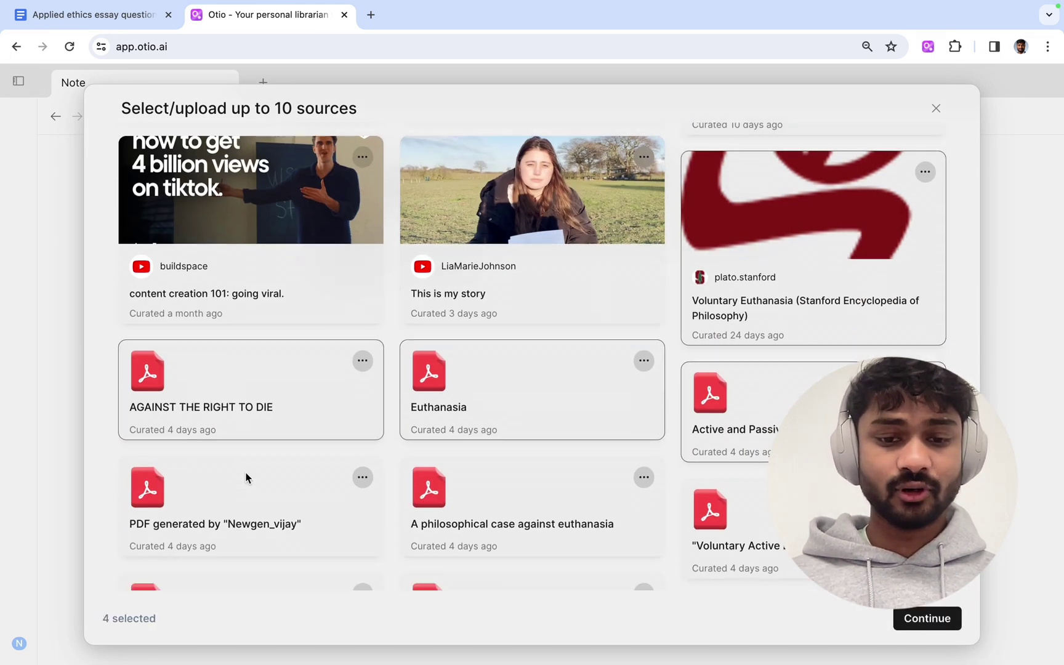
pyautogui.scroll(-1, 246, 478)
pyautogui.click(518, 411)
pyautogui.click(733, 468)
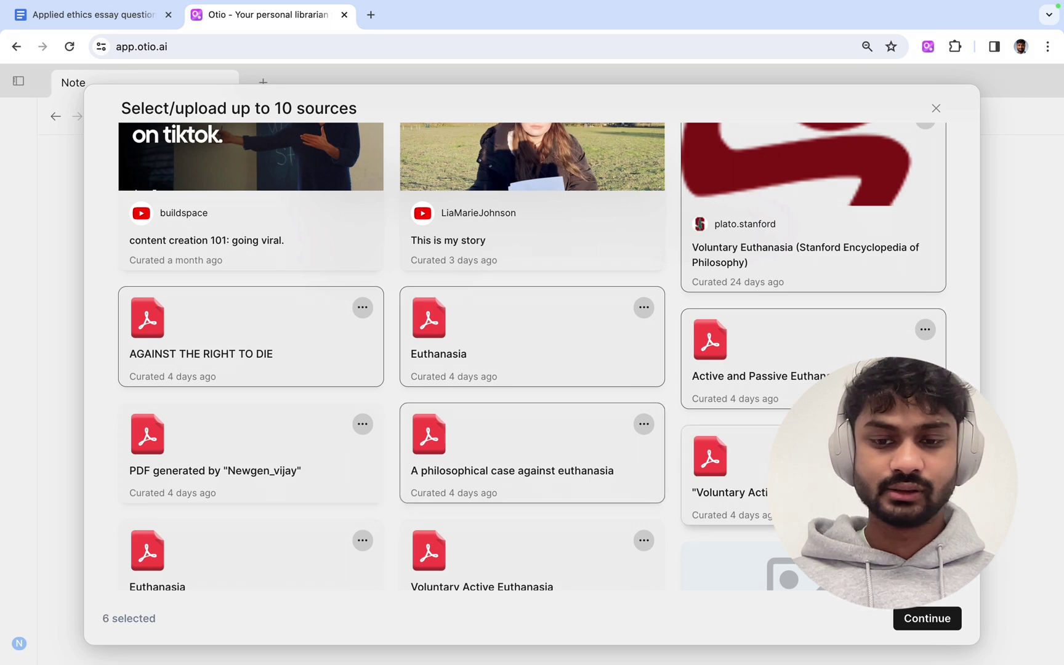
pyautogui.click(923, 622)
pyautogui.click(778, 229)
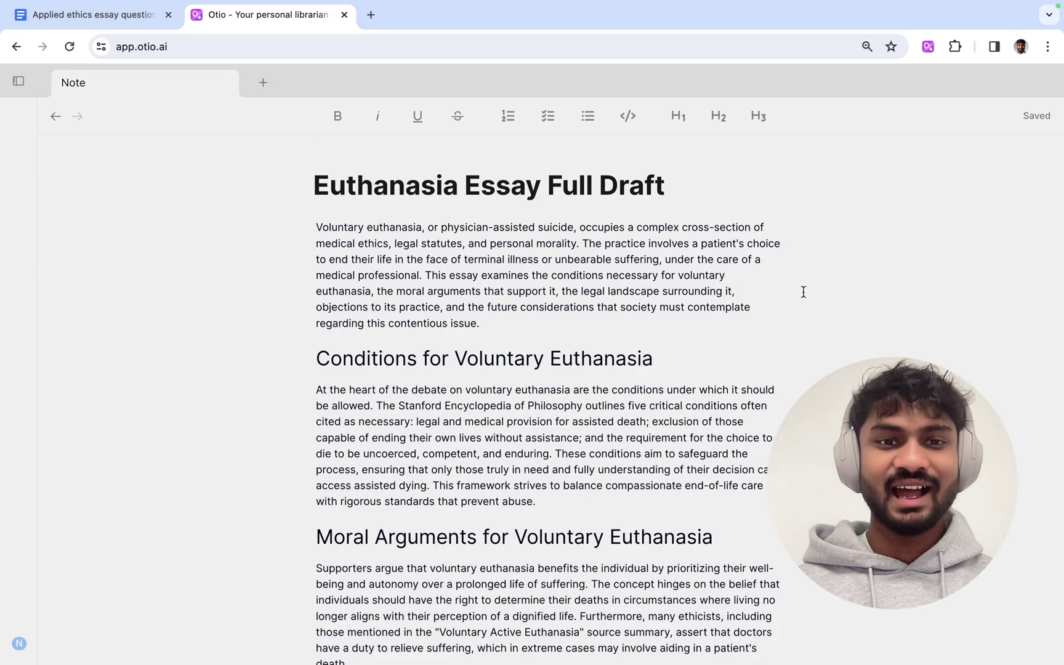
# Step: Scroll through the finished draft, from Legal Developments and Objections to Conclusion and Future Considerations
pyautogui.scroll(-1, 792, 280)
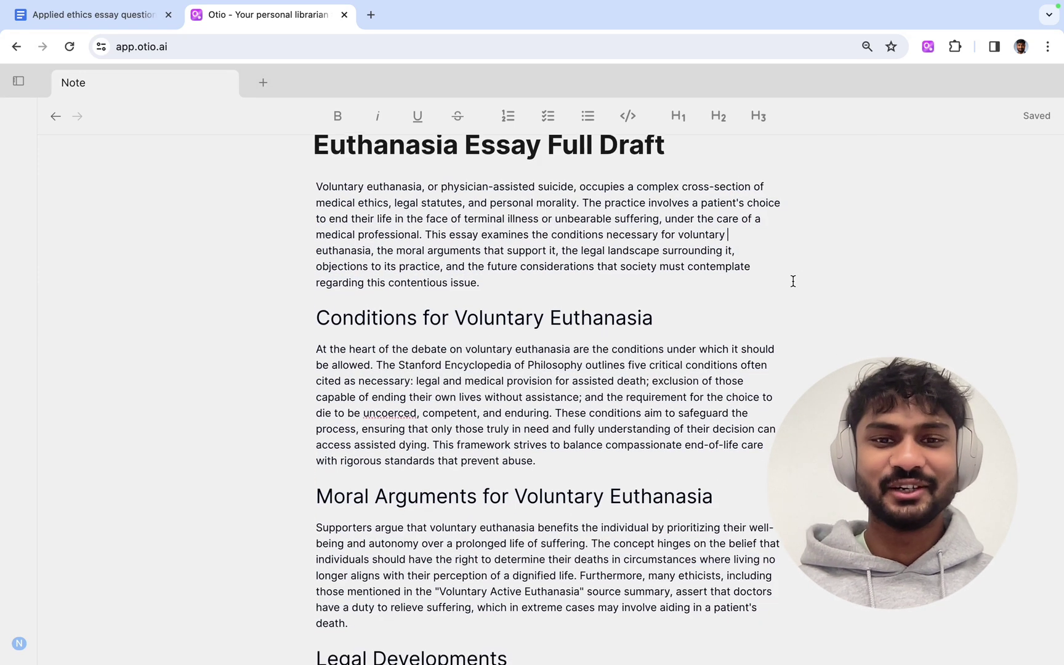
pyautogui.scroll(1, 793, 281)
pyautogui.scroll(-1, 794, 281)
pyautogui.scroll(1, 720, 320)
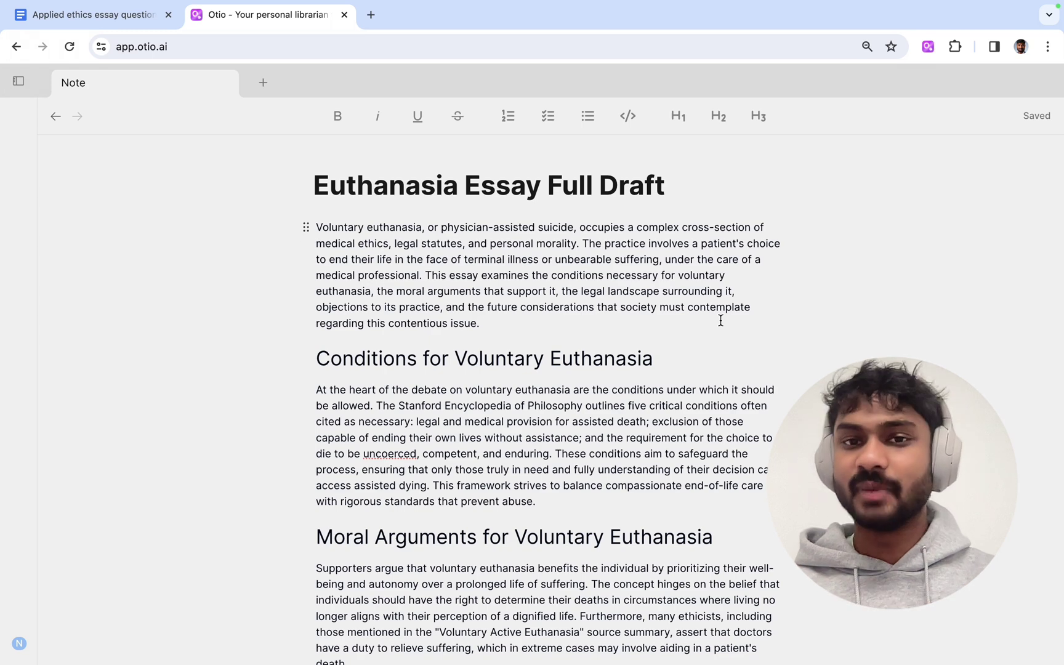
pyautogui.scroll(-2, 720, 320)
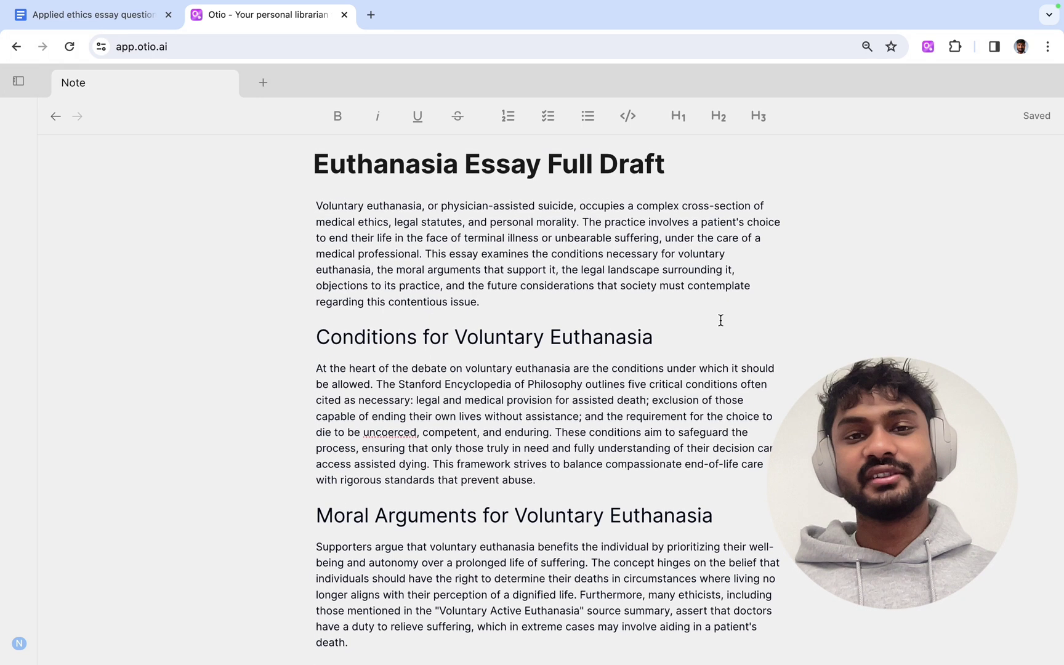
pyautogui.scroll(-1, 721, 320)
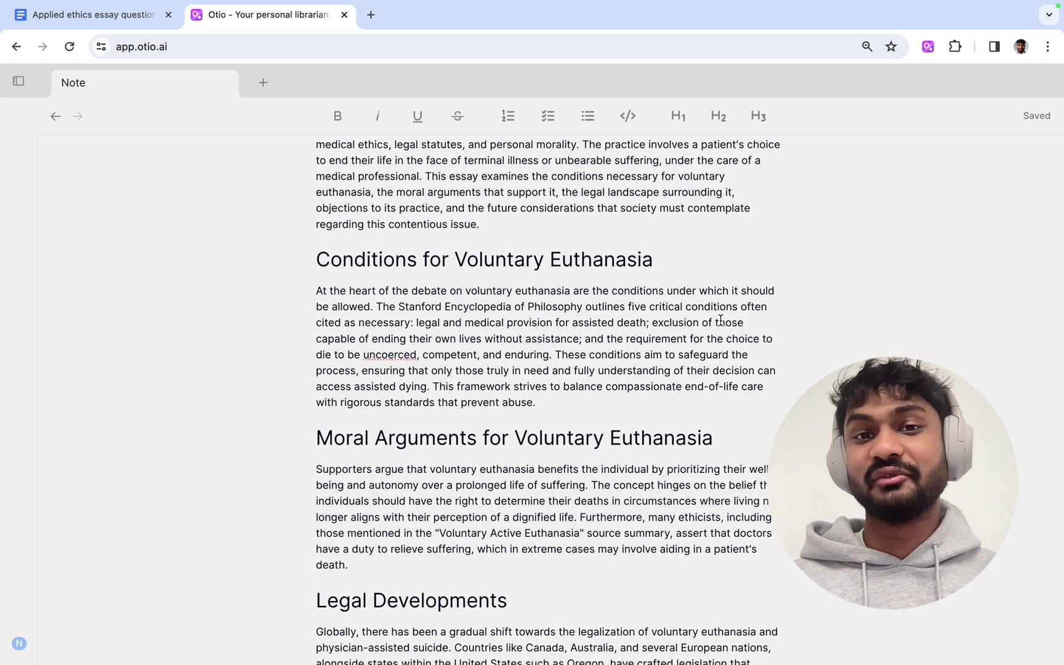
pyautogui.scroll(-9, 721, 320)
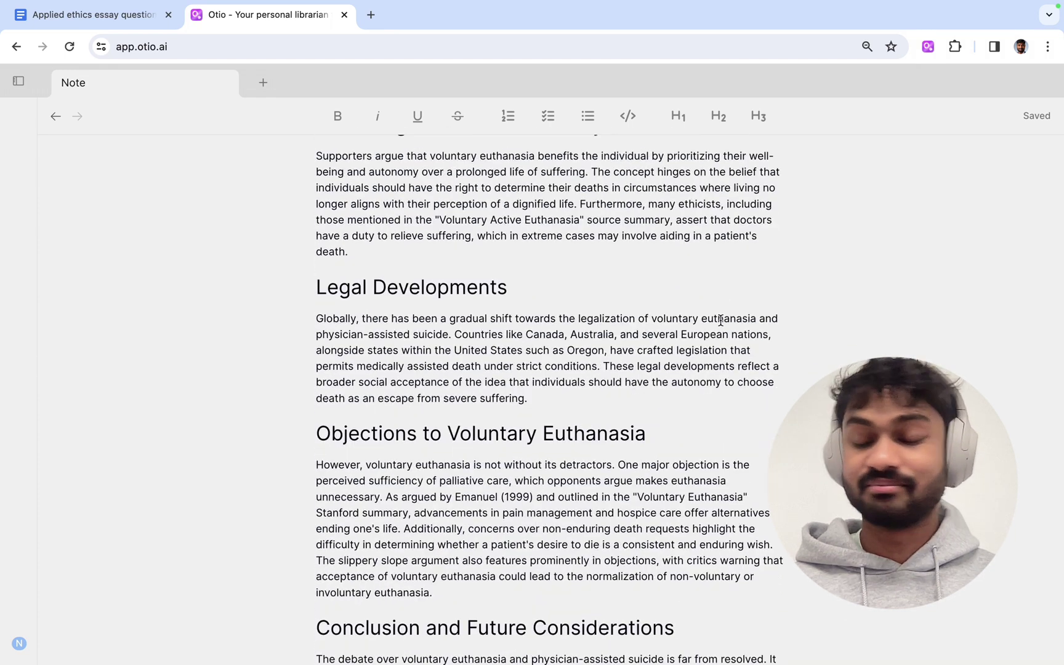
pyautogui.scroll(12, 721, 320)
pyautogui.scroll(-3, 720, 304)
pyautogui.scroll(3, 704, 295)
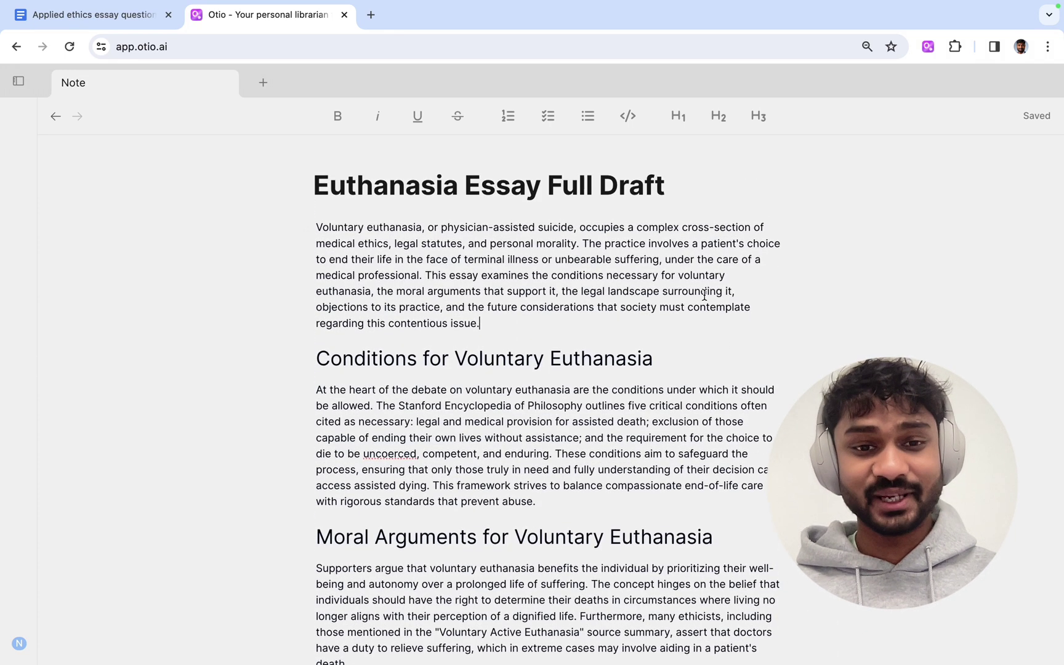
pyautogui.scroll(-6, 688, 269)
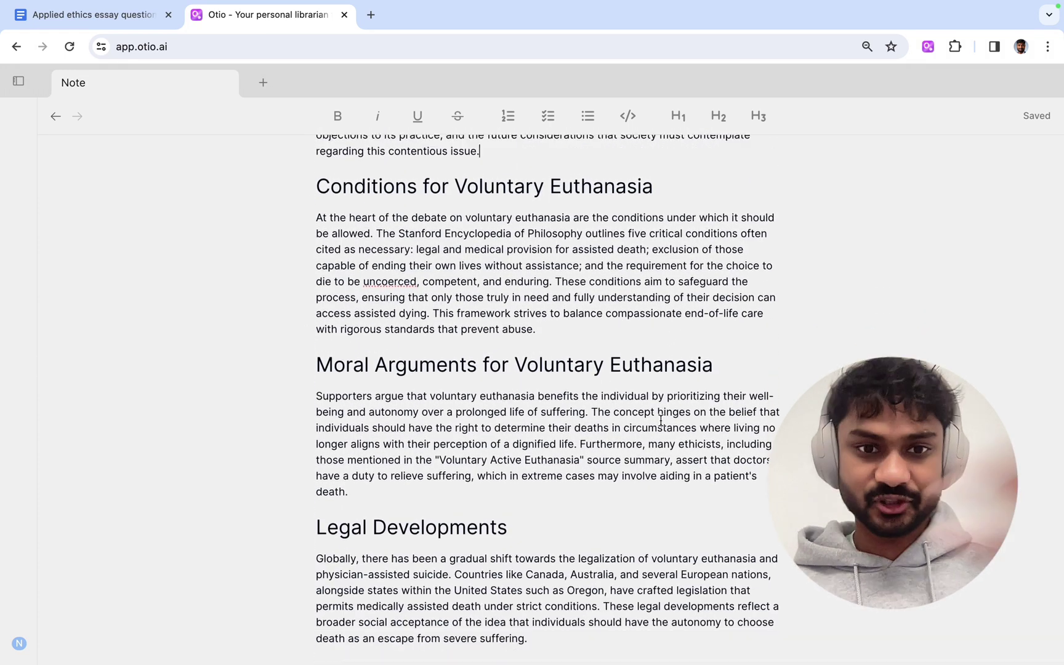
pyautogui.scroll(-11, 661, 422)
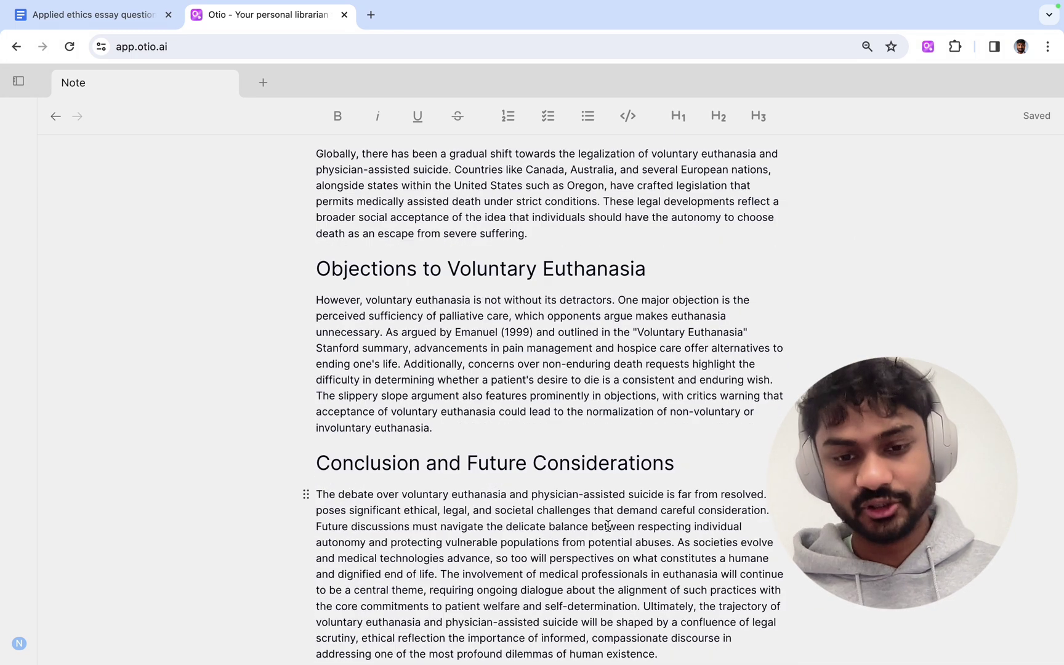
pyautogui.scroll(15, 608, 526)
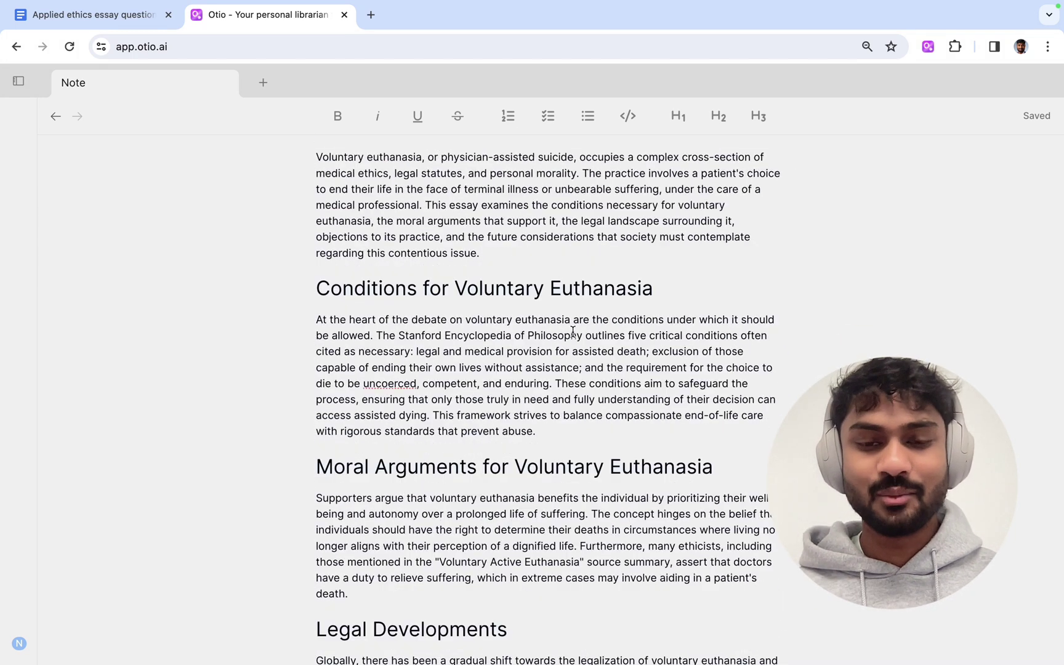
pyautogui.scroll(-1, 573, 332)
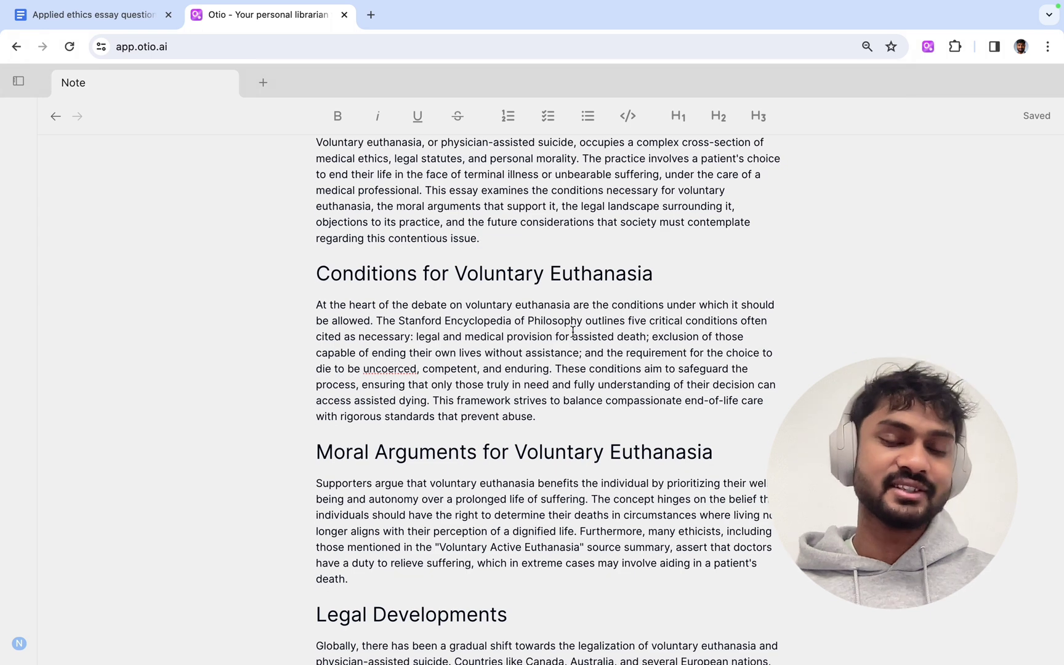